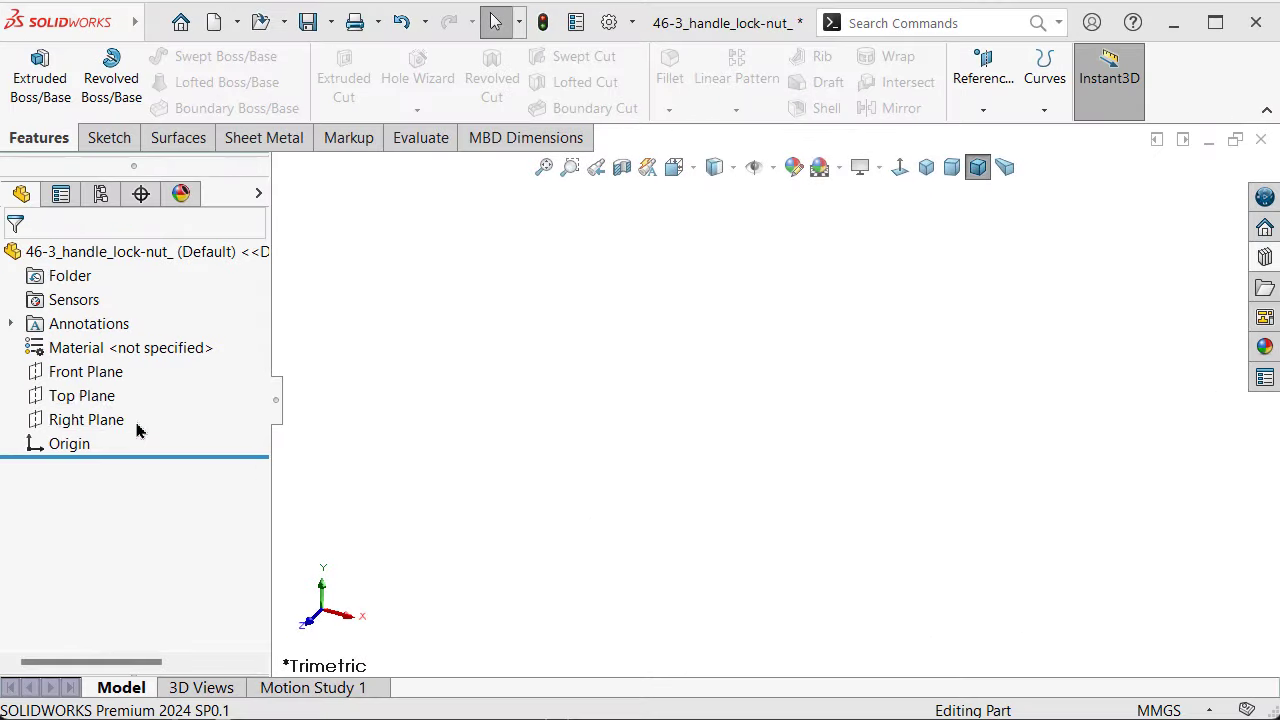
Start a sketch on the Front Plane with the Line tool.
left_click(92, 370)
left_click(94, 350)
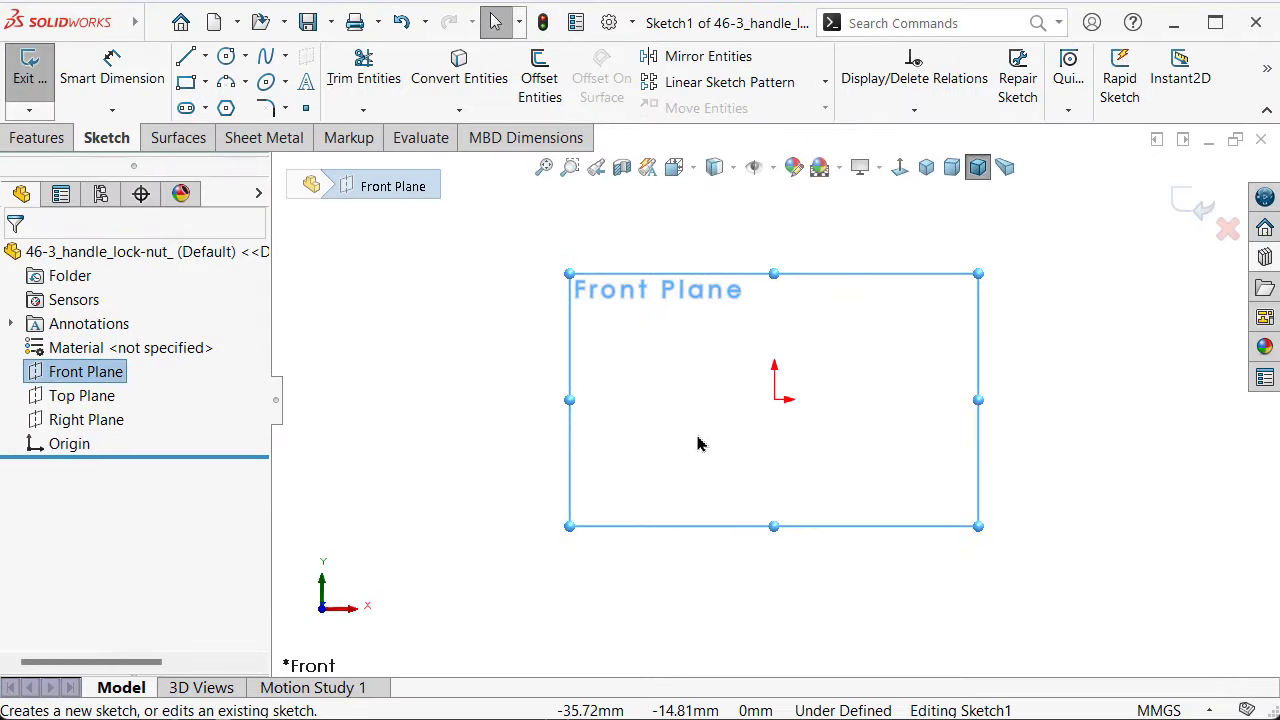
key("s")
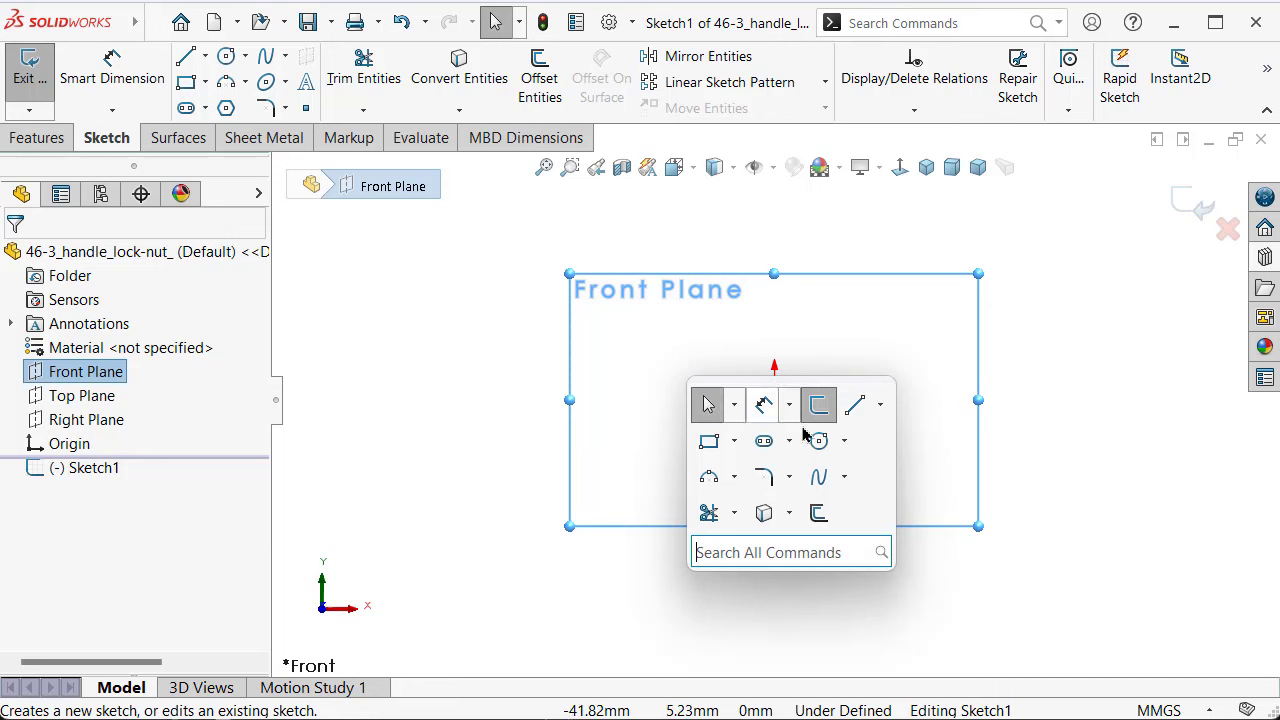
left_click(855, 405)
Draw a closed stepped line profile starting at the origin.
left_click(774, 399)
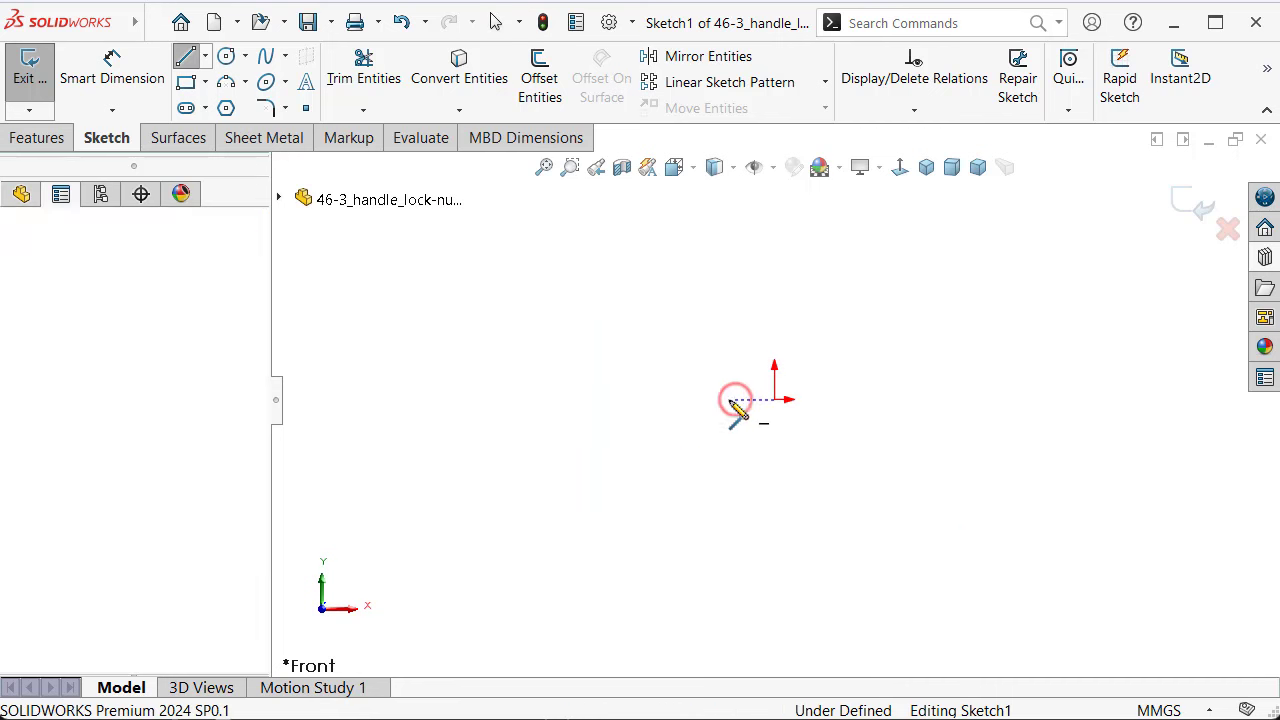
left_click(678, 400)
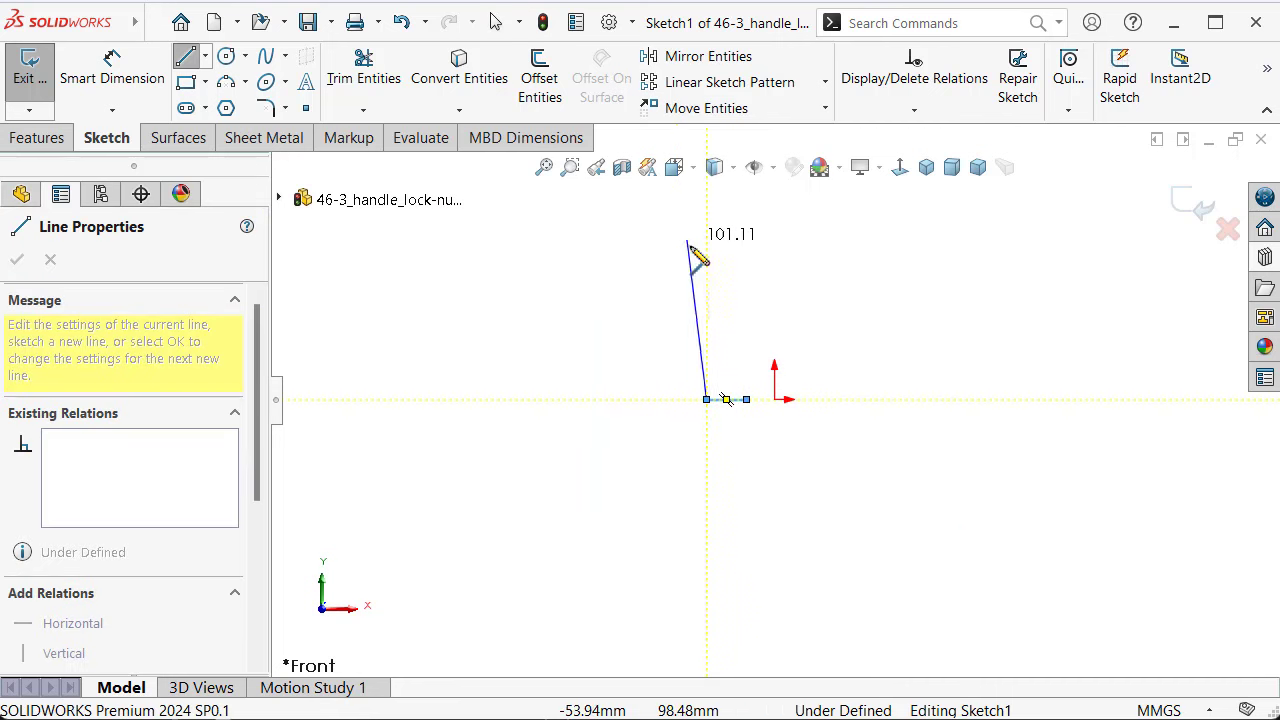
left_click(706, 223)
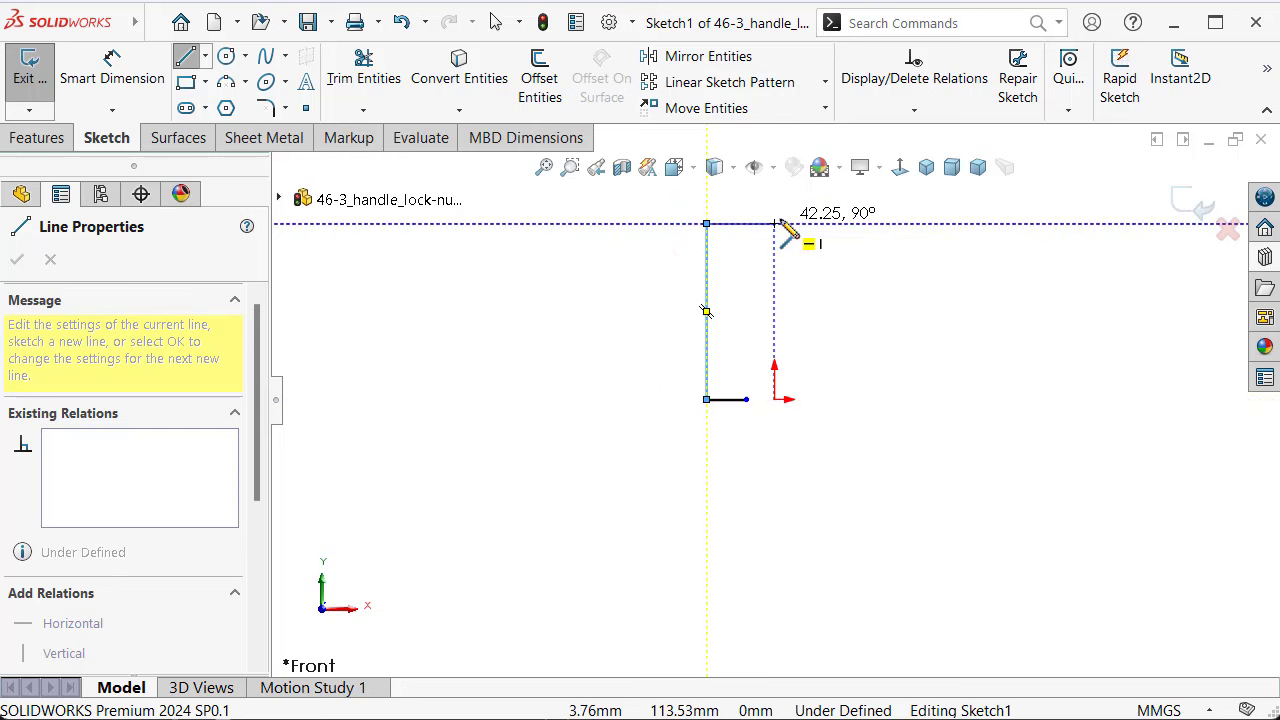
left_click(775, 223)
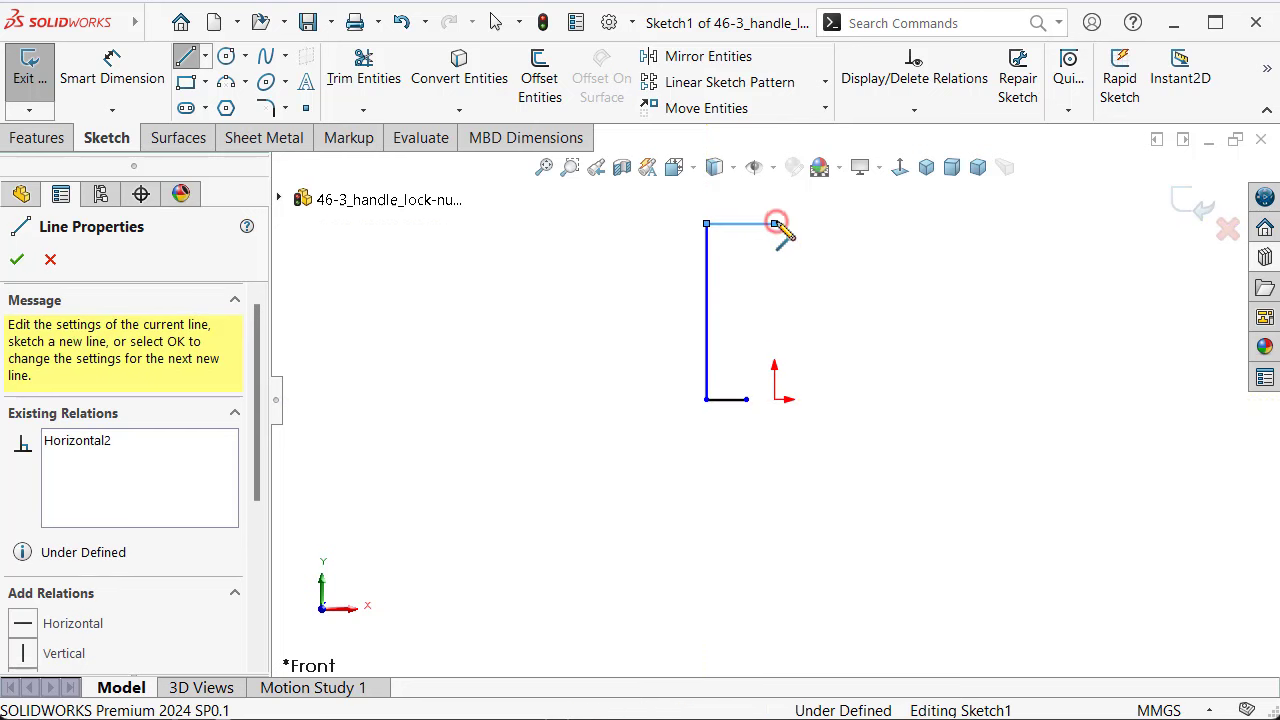
left_click(774, 305)
scroll(745, 300, "down", 2)
scroll(748, 318, "down", 1)
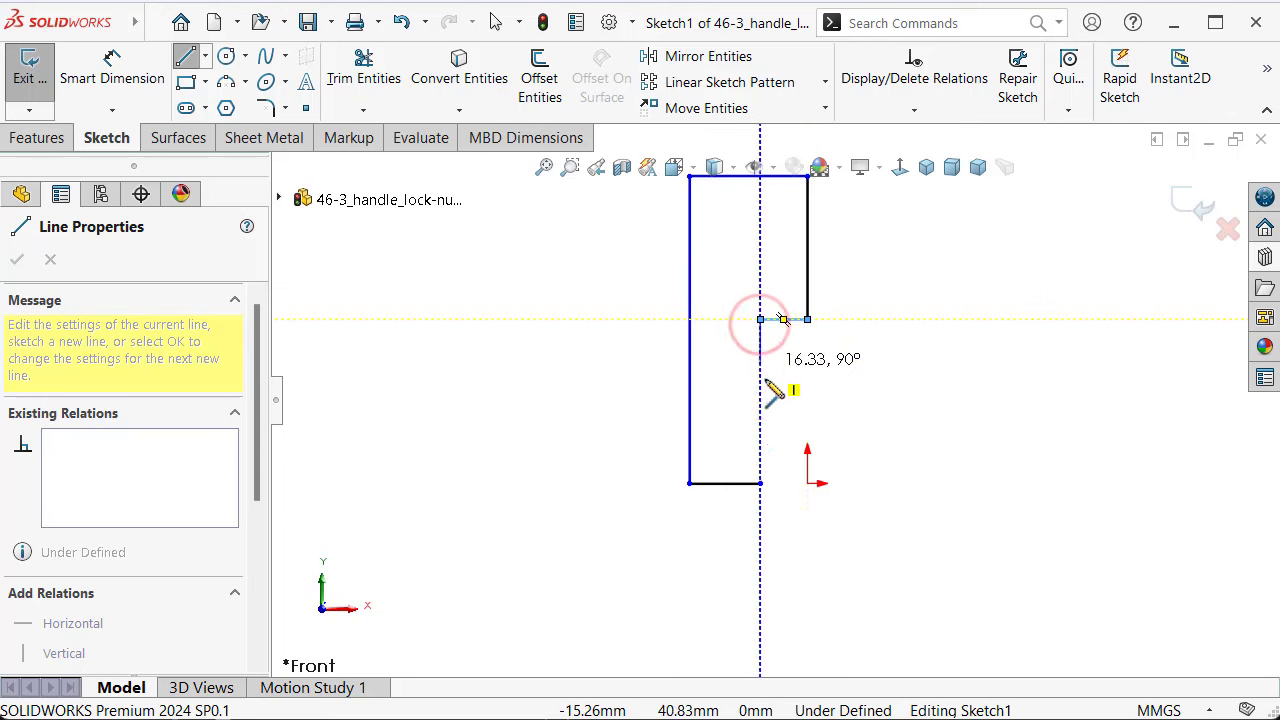
left_click(760, 318)
left_click(760, 484)
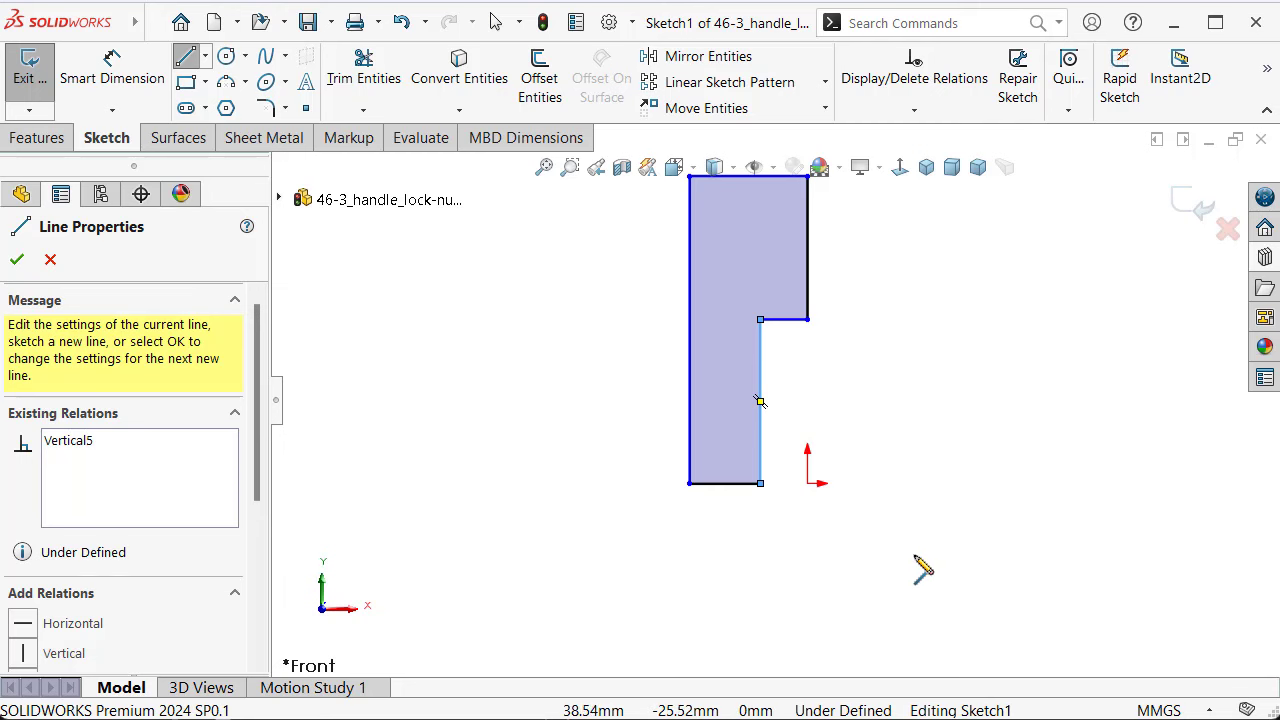
key("Escape")
key("Escape")
left_click(730, 483)
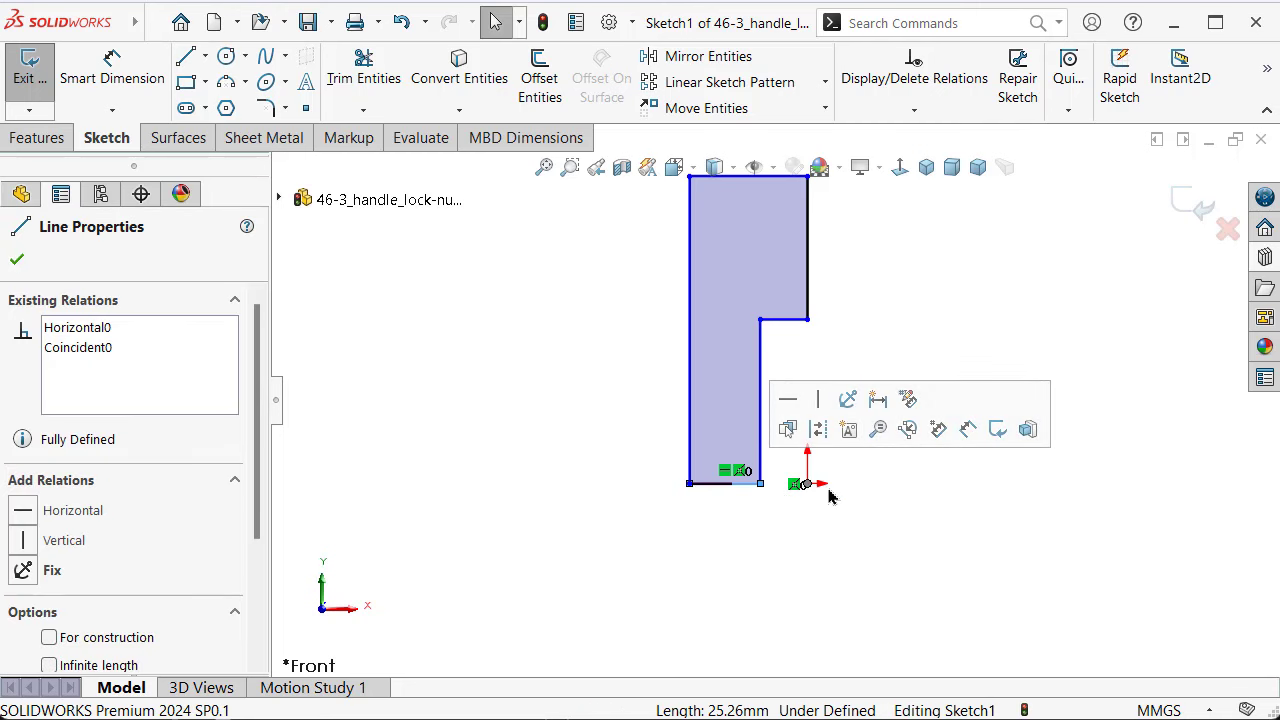
left_click(867, 513)
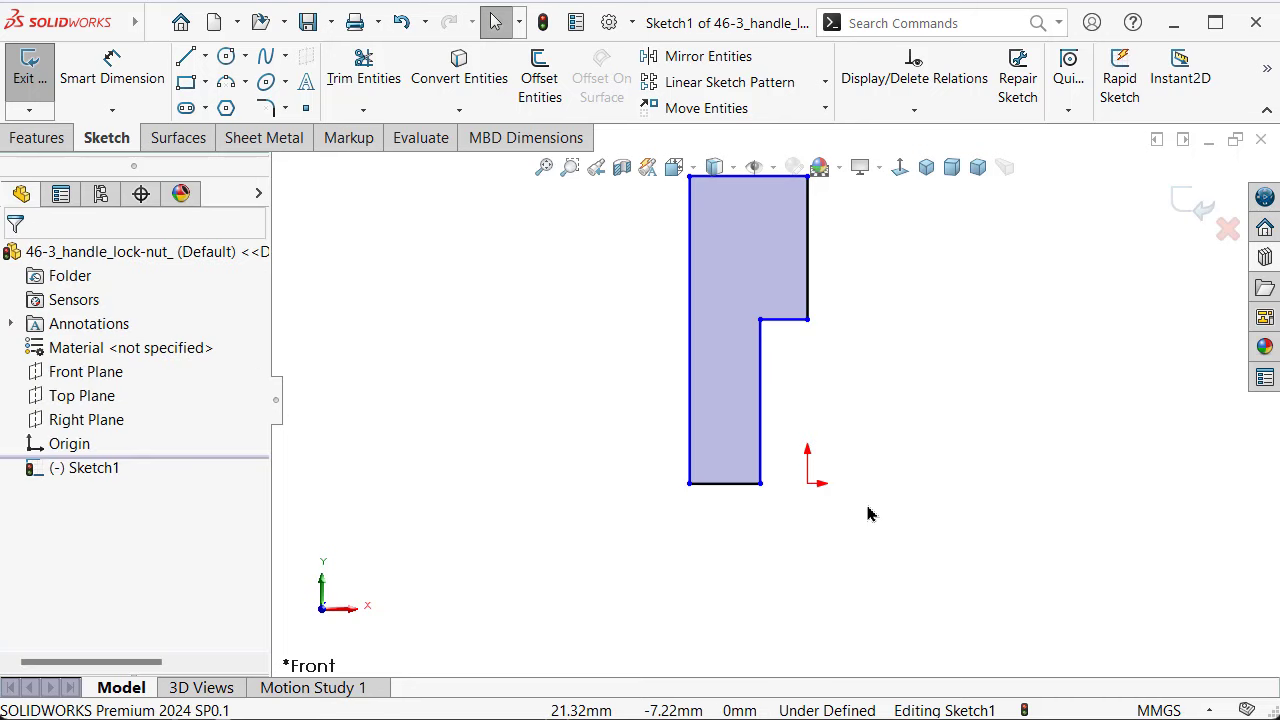
Dimension the profile's overall height to 20 mm with Smart Dimension.
key("s")
left_click(945, 537)
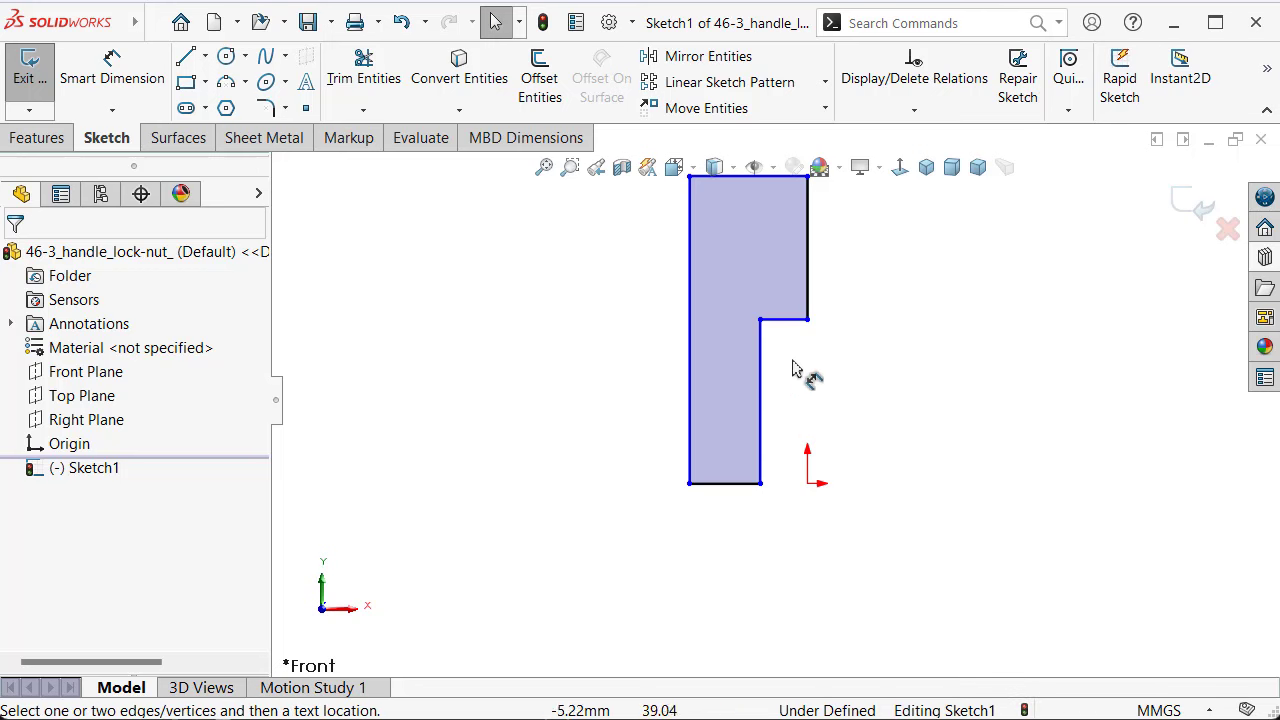
scroll(790, 235, "up", 1)
left_click(783, 215)
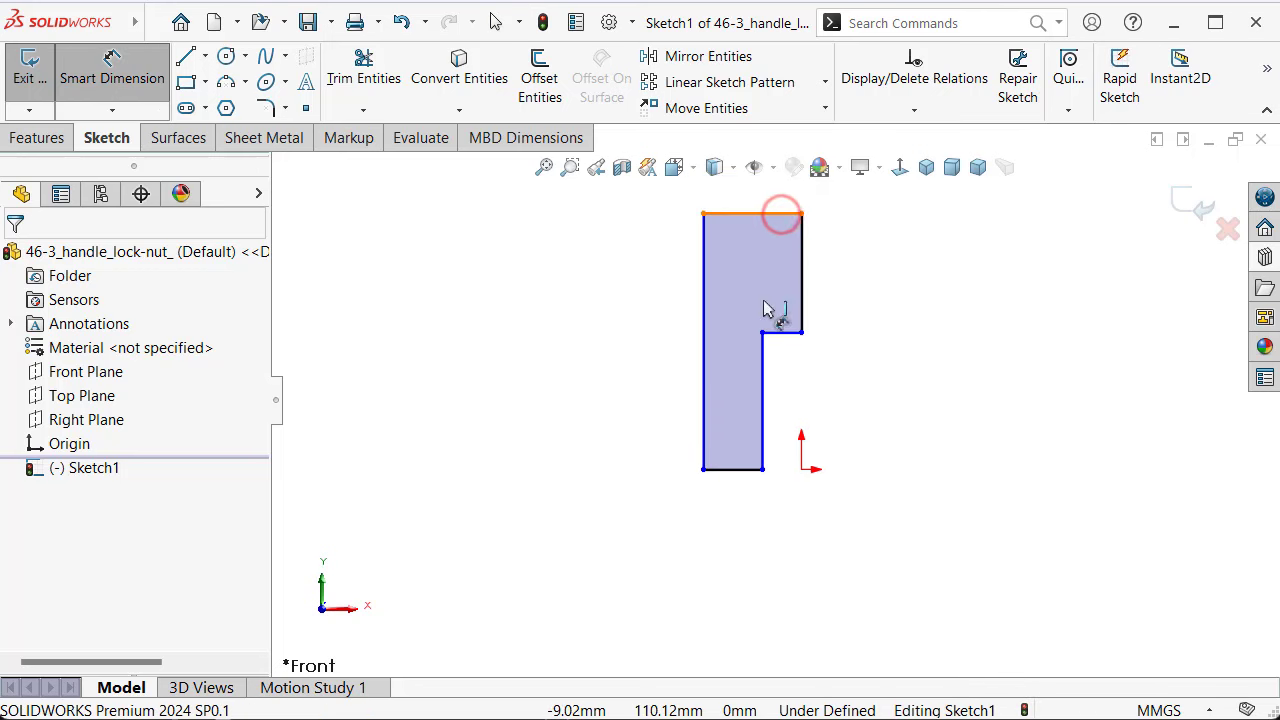
left_click(734, 470)
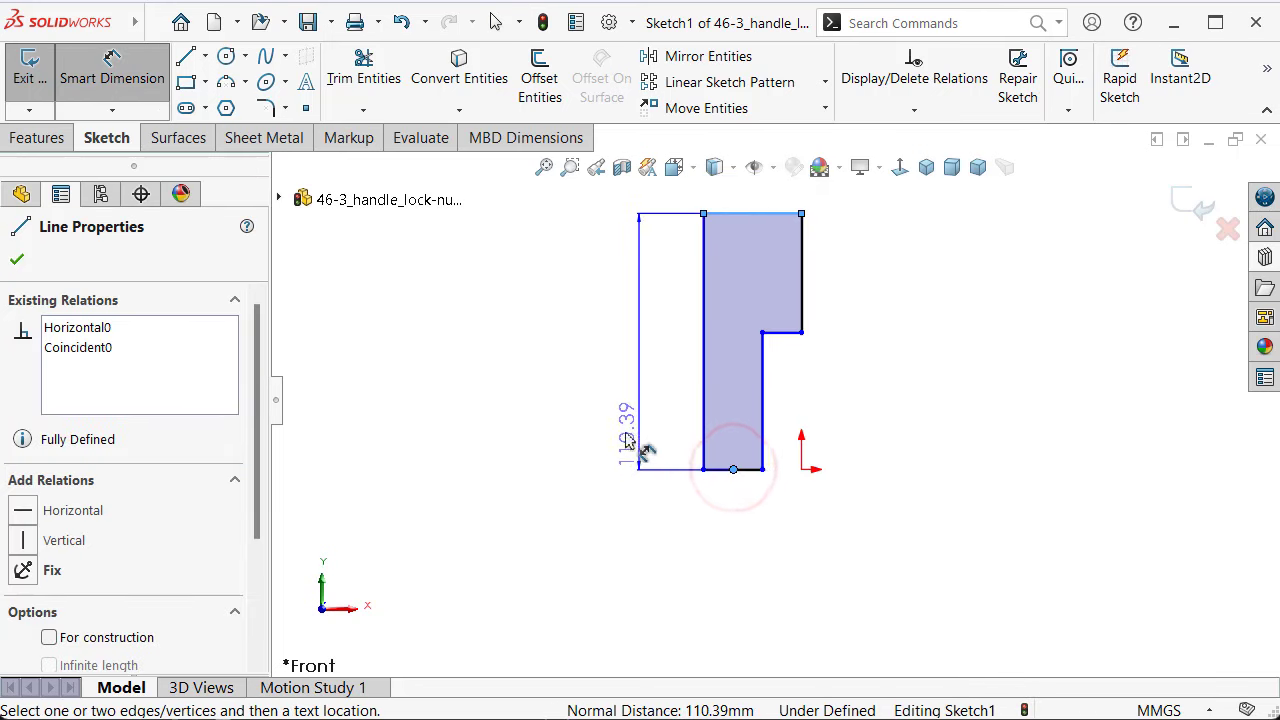
left_click(569, 437)
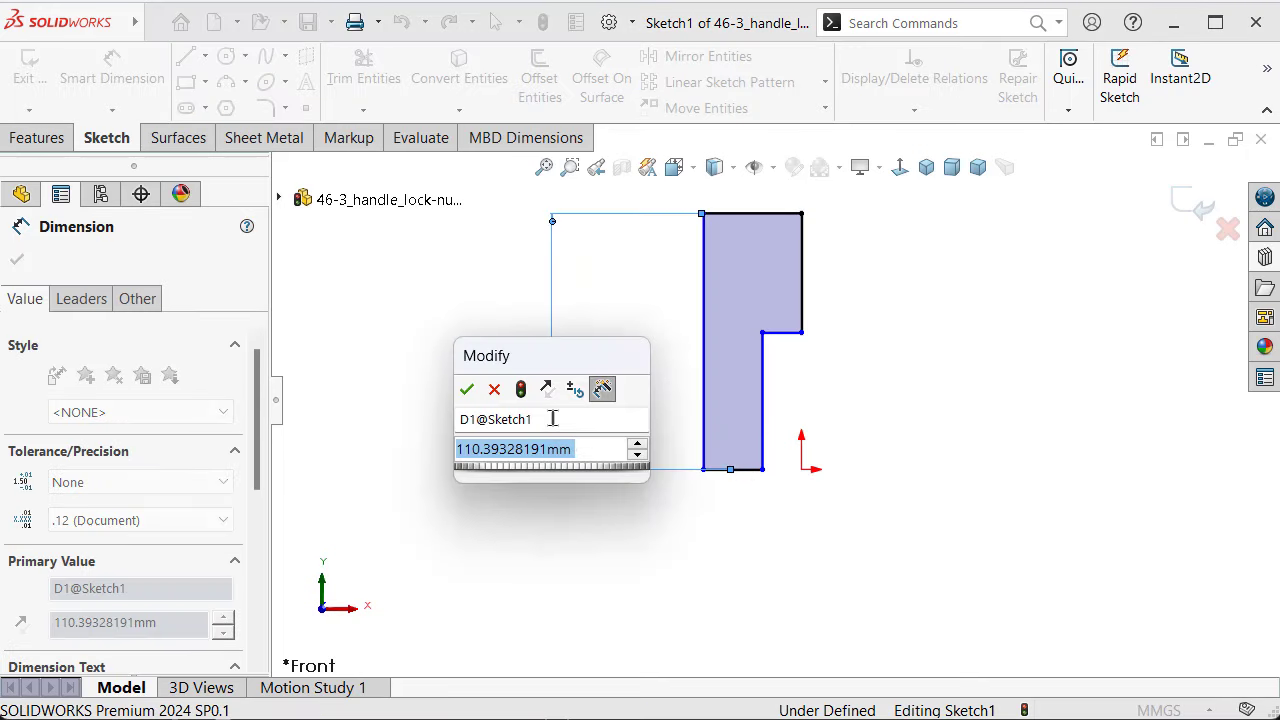
type("20")
key("Return")
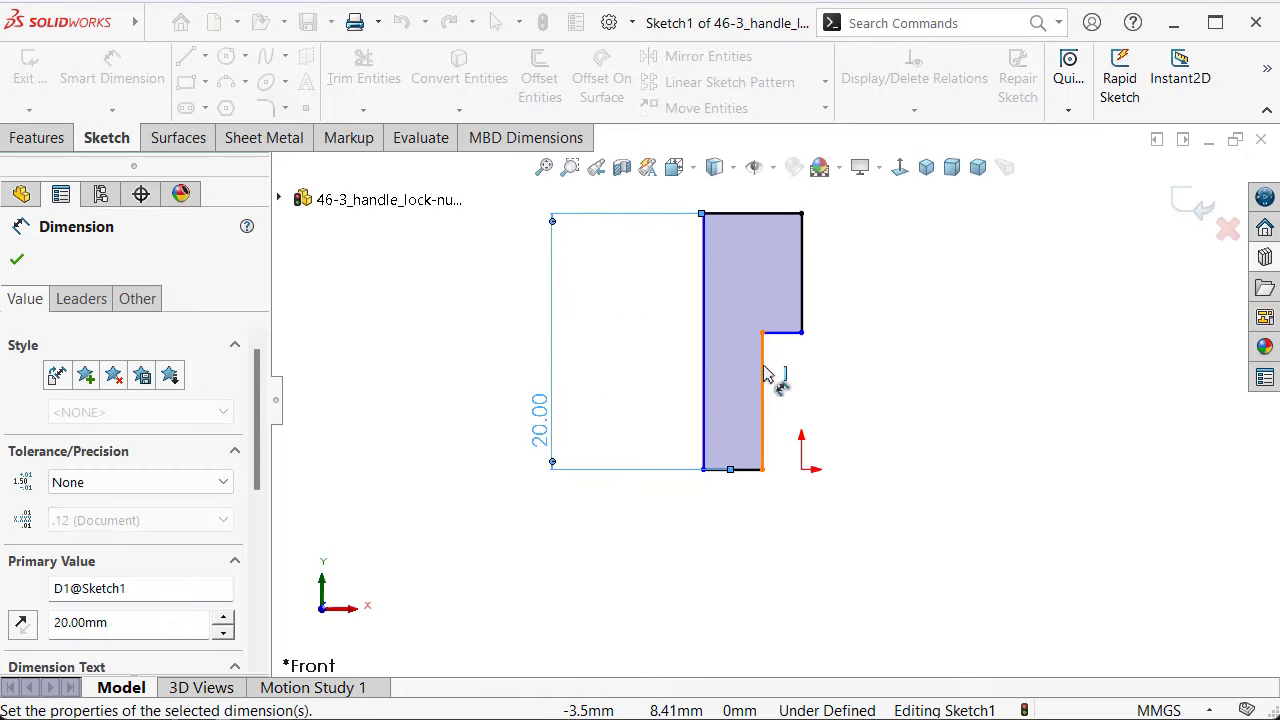
Add a 10 mm dimension for the lower step height.
left_click(764, 370)
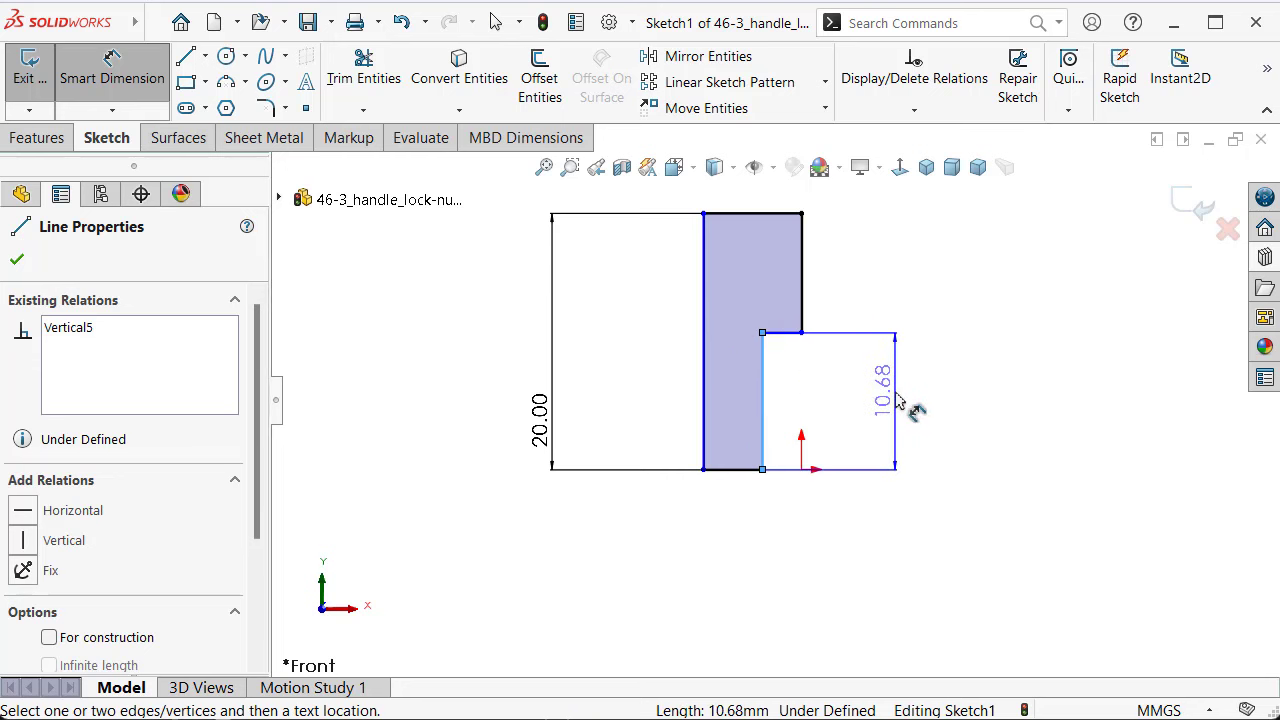
left_click(896, 393)
type("10")
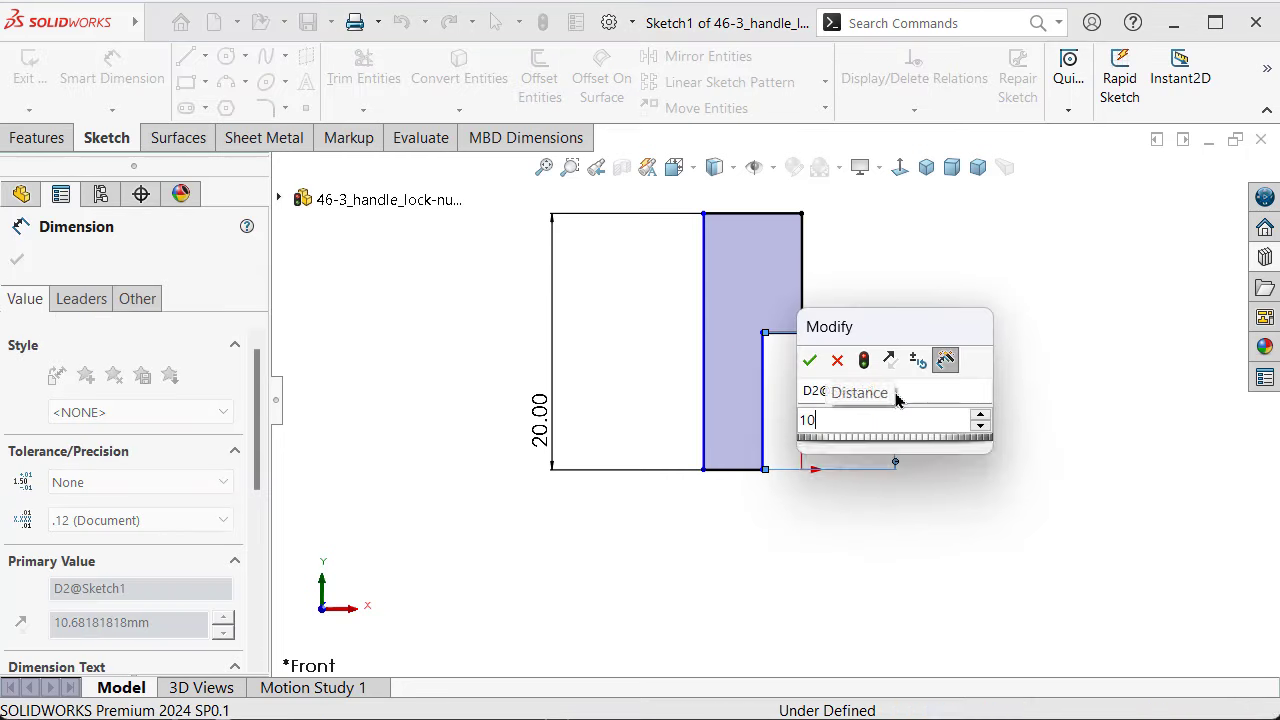
key("Return")
scroll(788, 391, "down", 1)
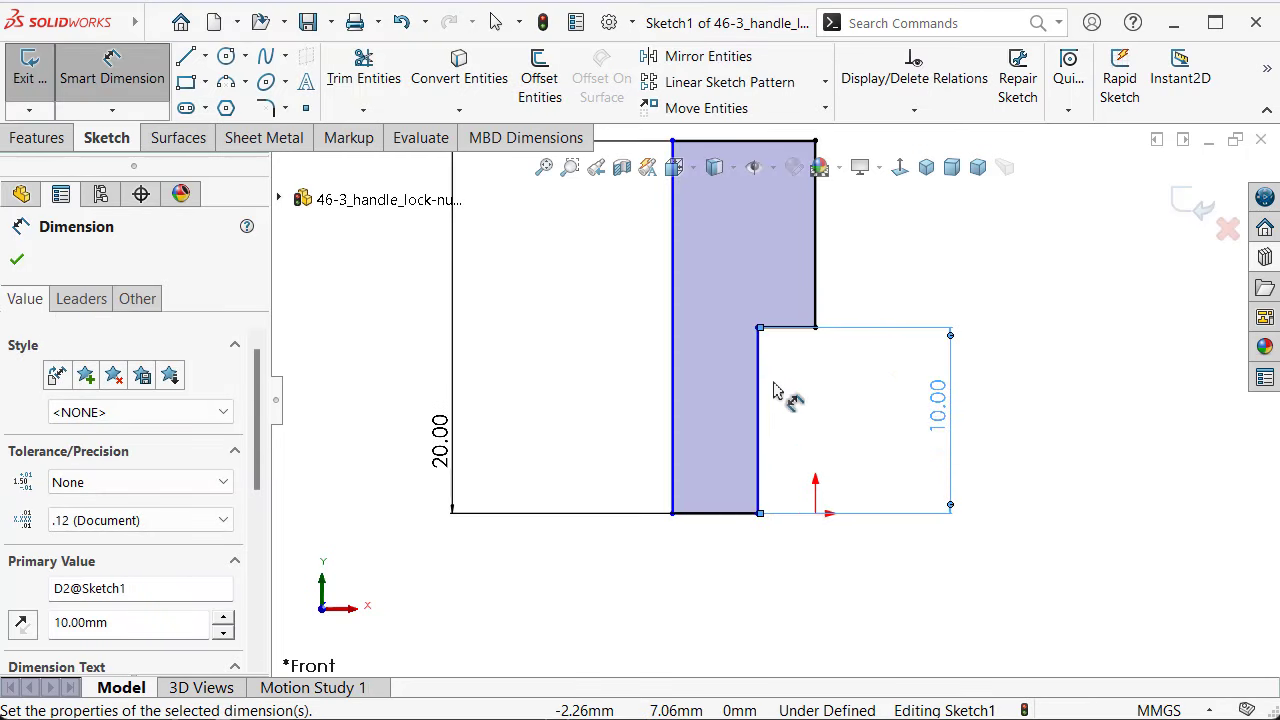
scroll(773, 390, "down", 1)
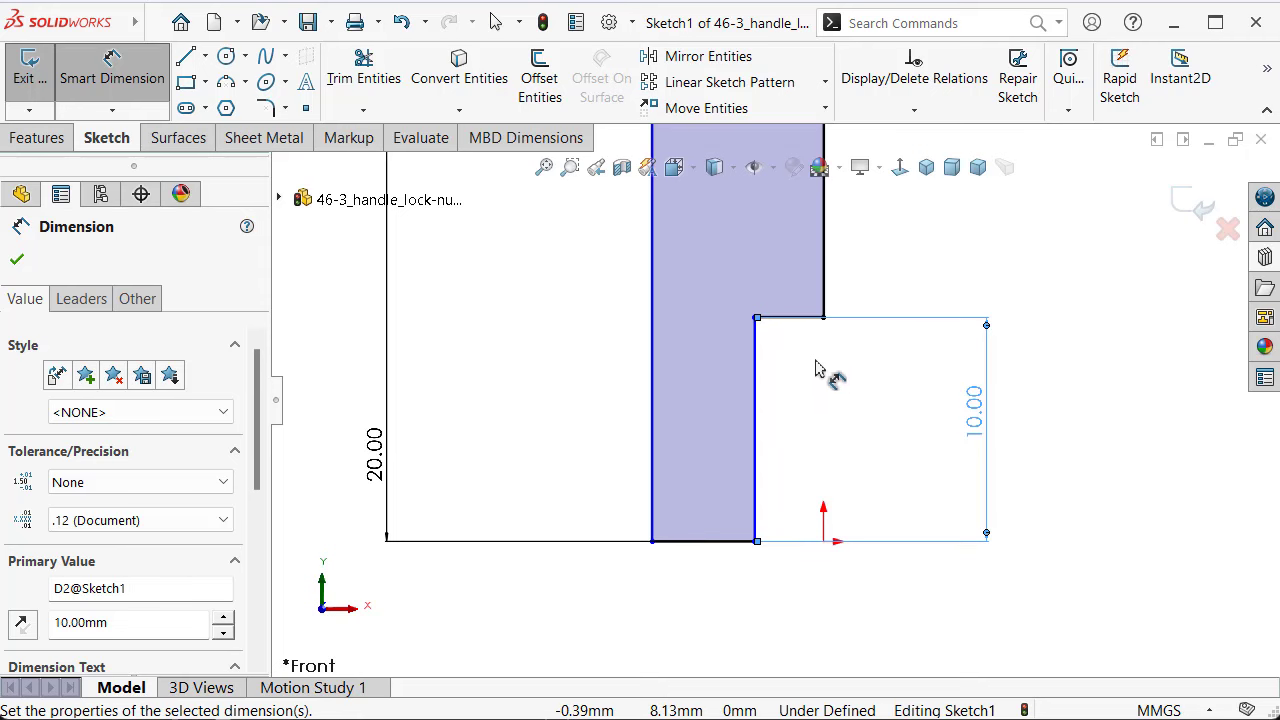
key("Escape")
Align the step corner vertically and the bottom inner corner horizontally with the origin.
left_click(826, 318)
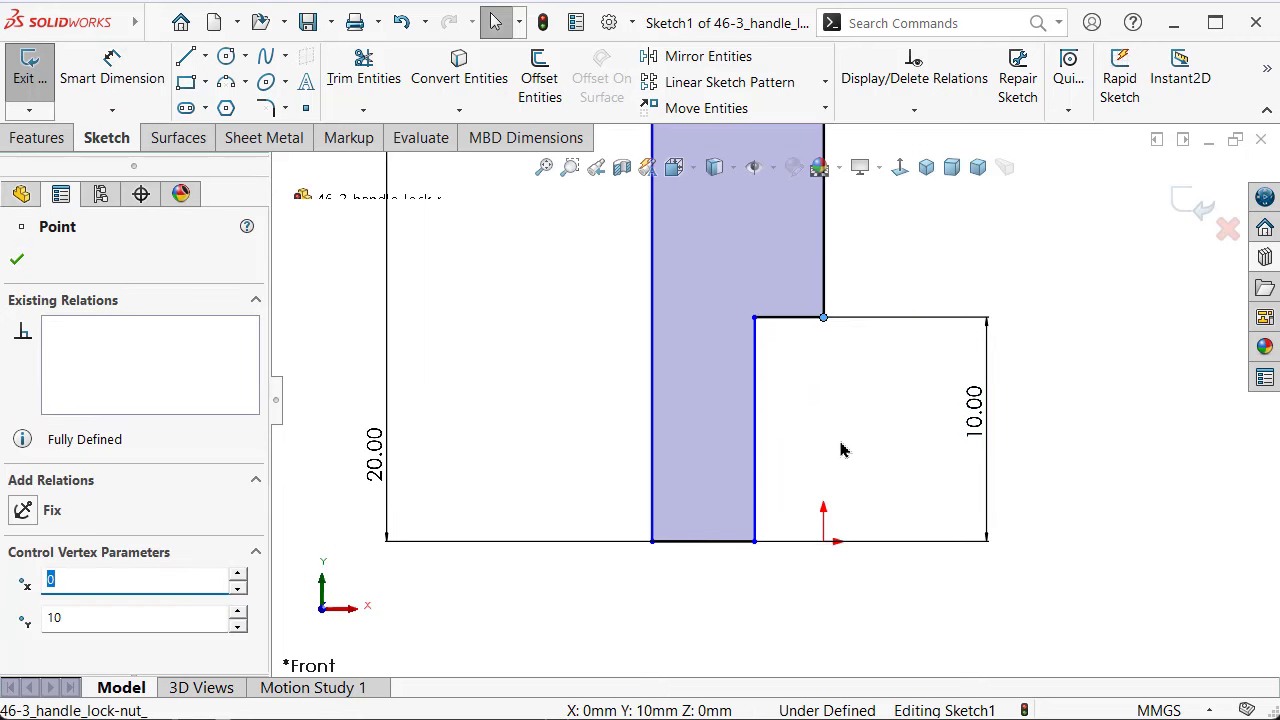
left_click(823, 542, "ctrl")
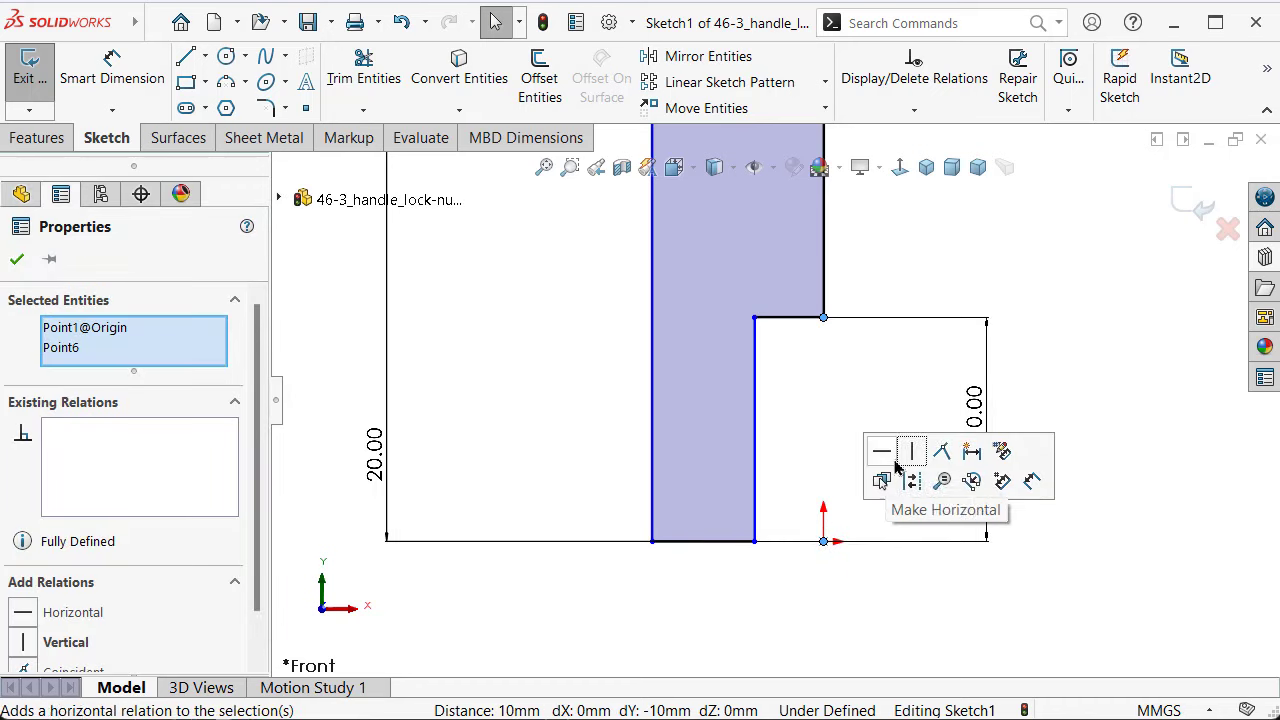
left_click(909, 449)
left_click(823, 423)
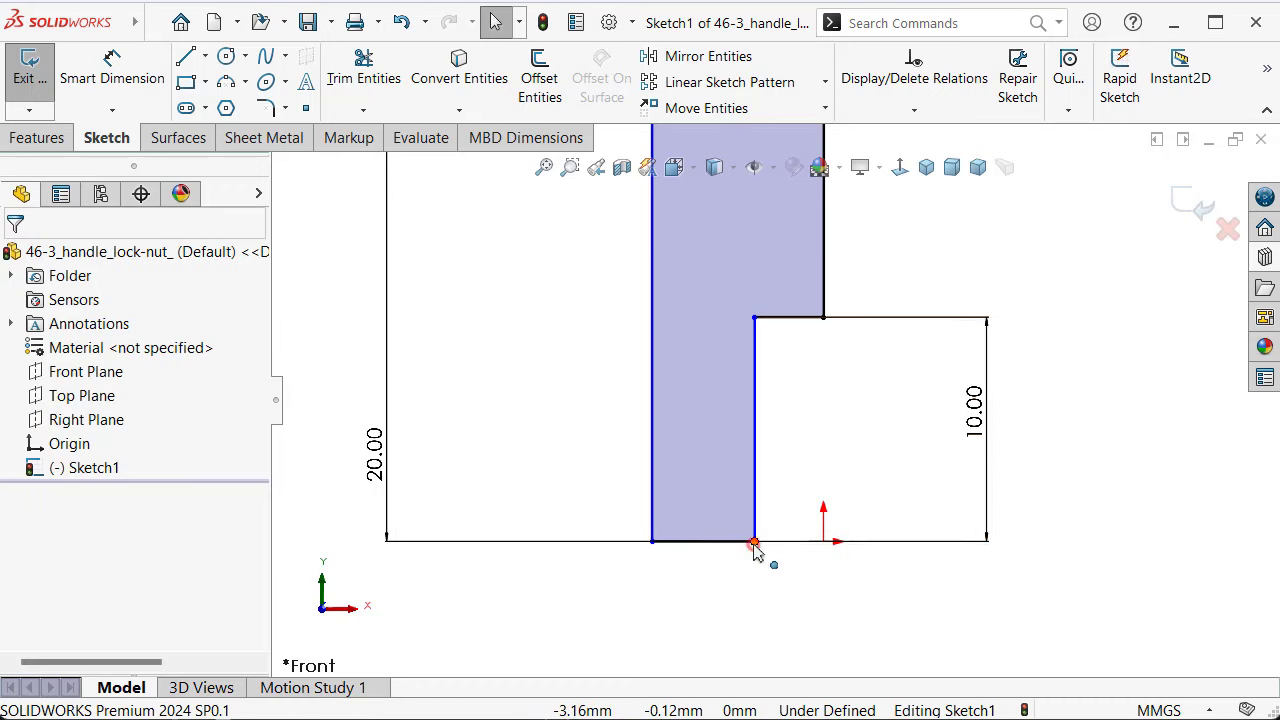
left_click(754, 542)
left_click(823, 541, "ctrl")
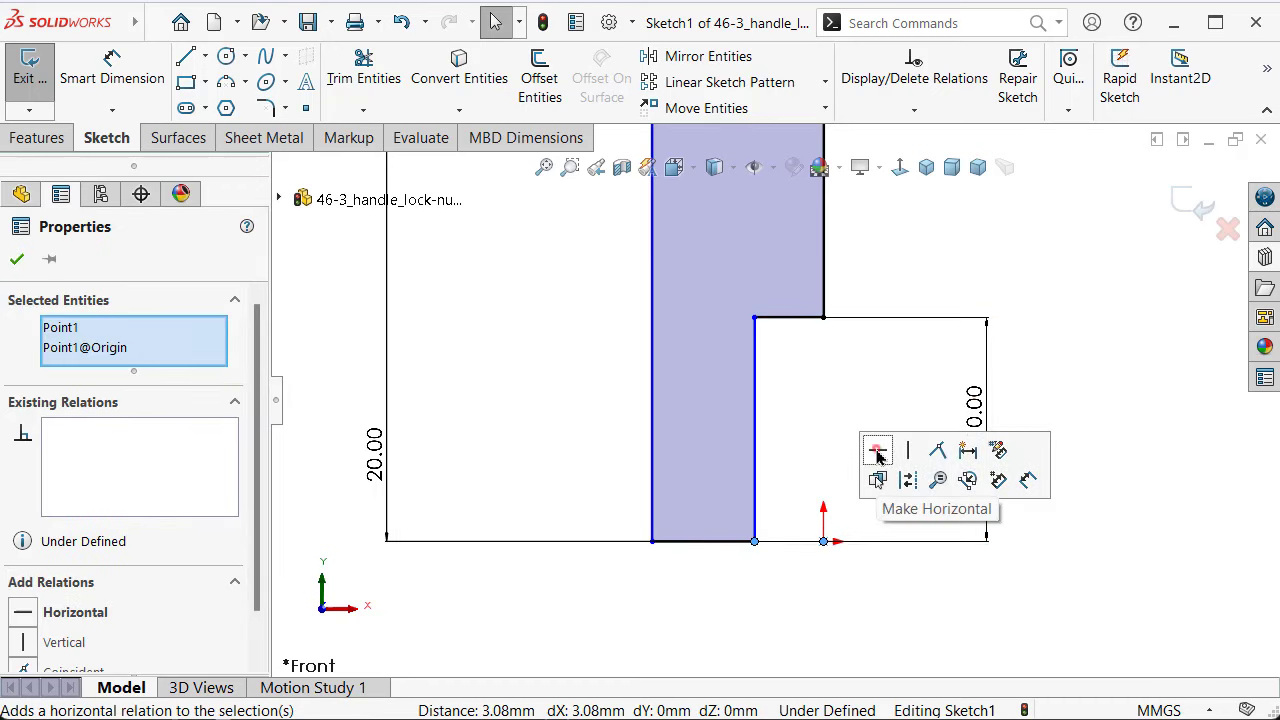
left_click(877, 452)
left_click(884, 593)
Dimension the bottom wall width to 3 mm.
key("s")
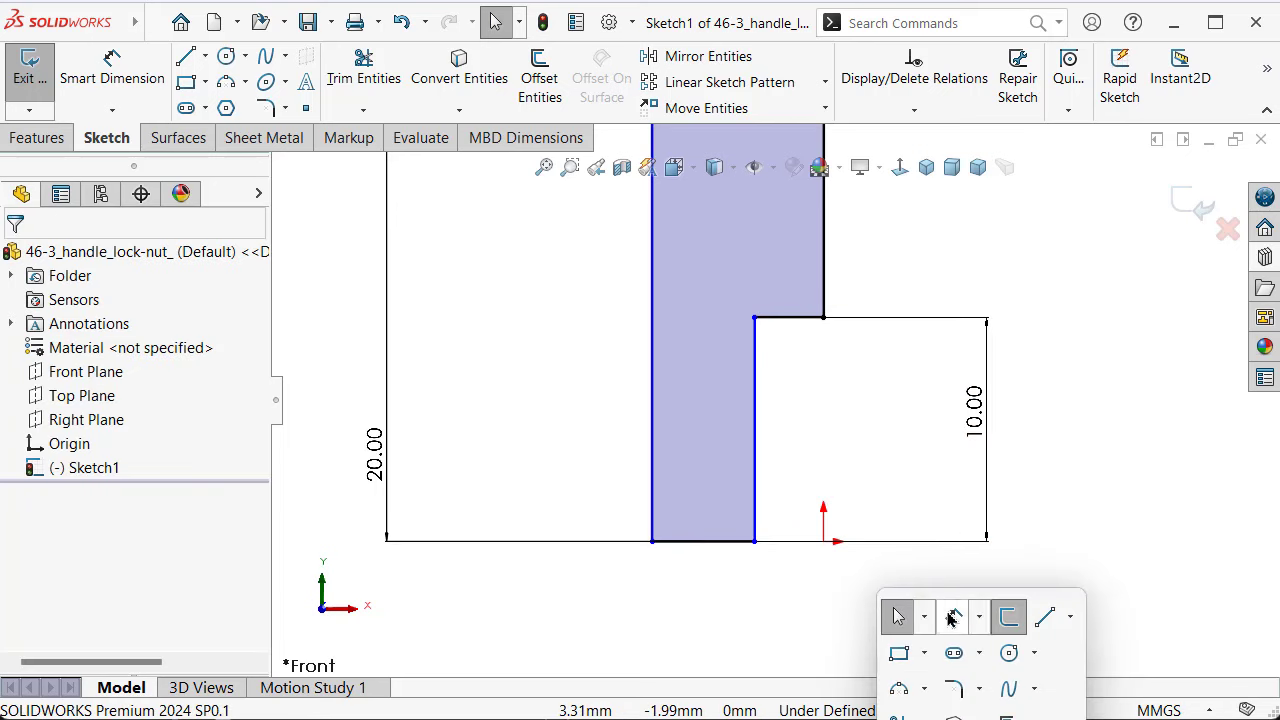
left_click(952, 617)
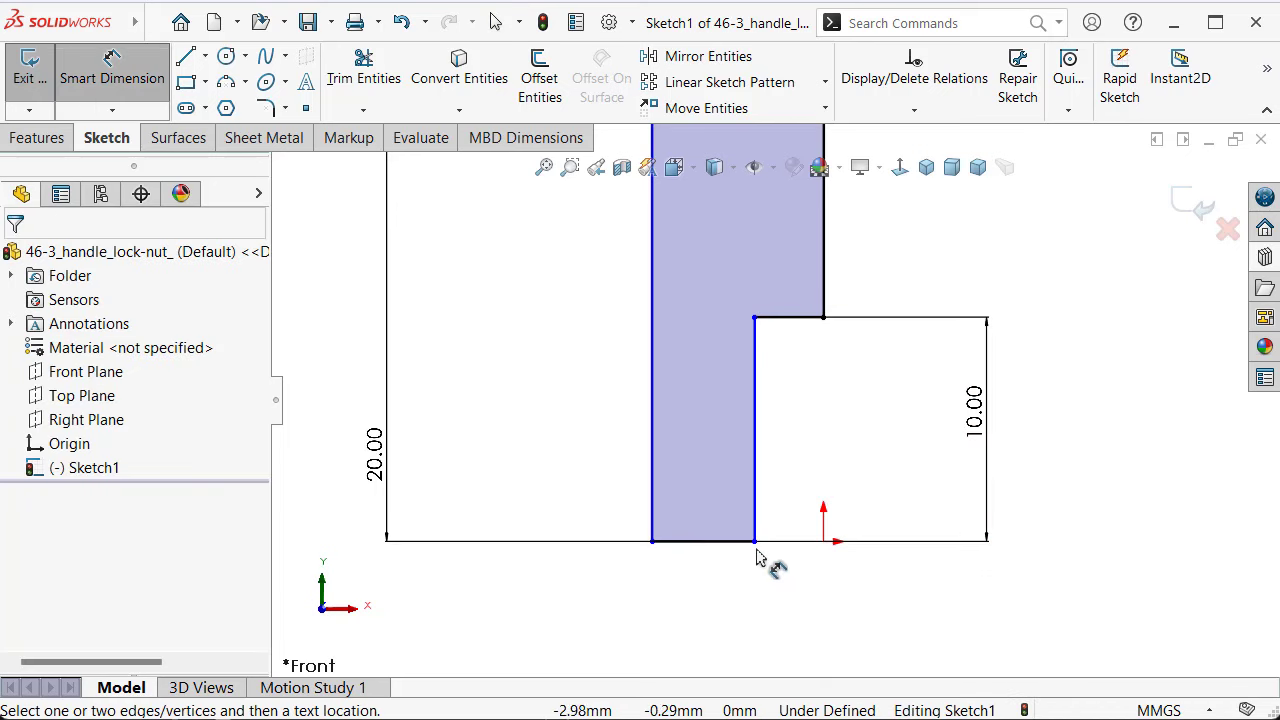
left_click(714, 542)
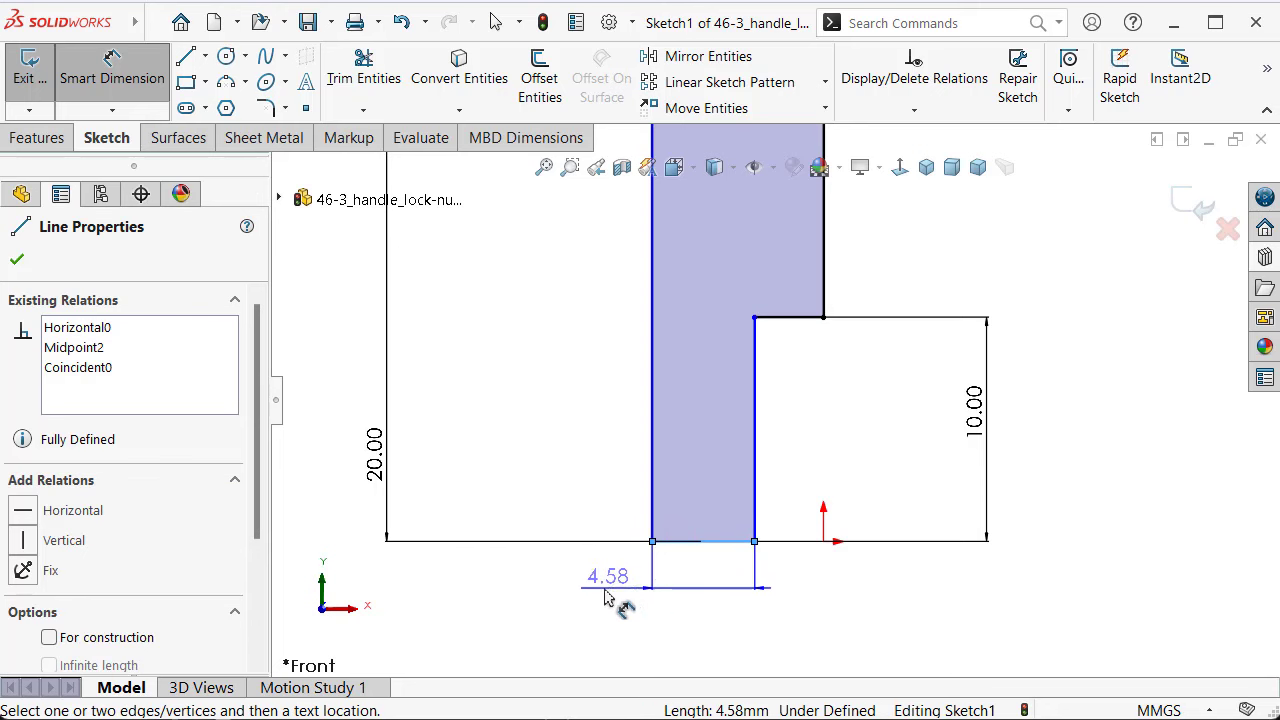
left_click(574, 605)
type("3")
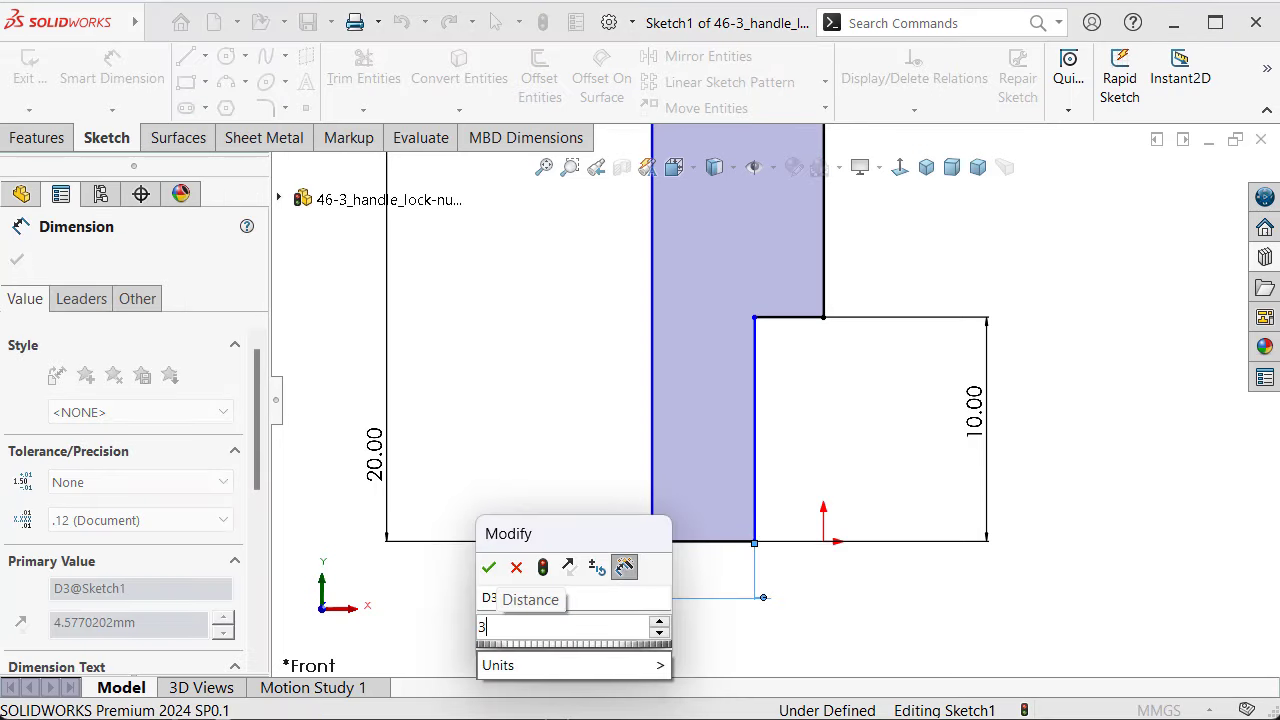
key("Return")
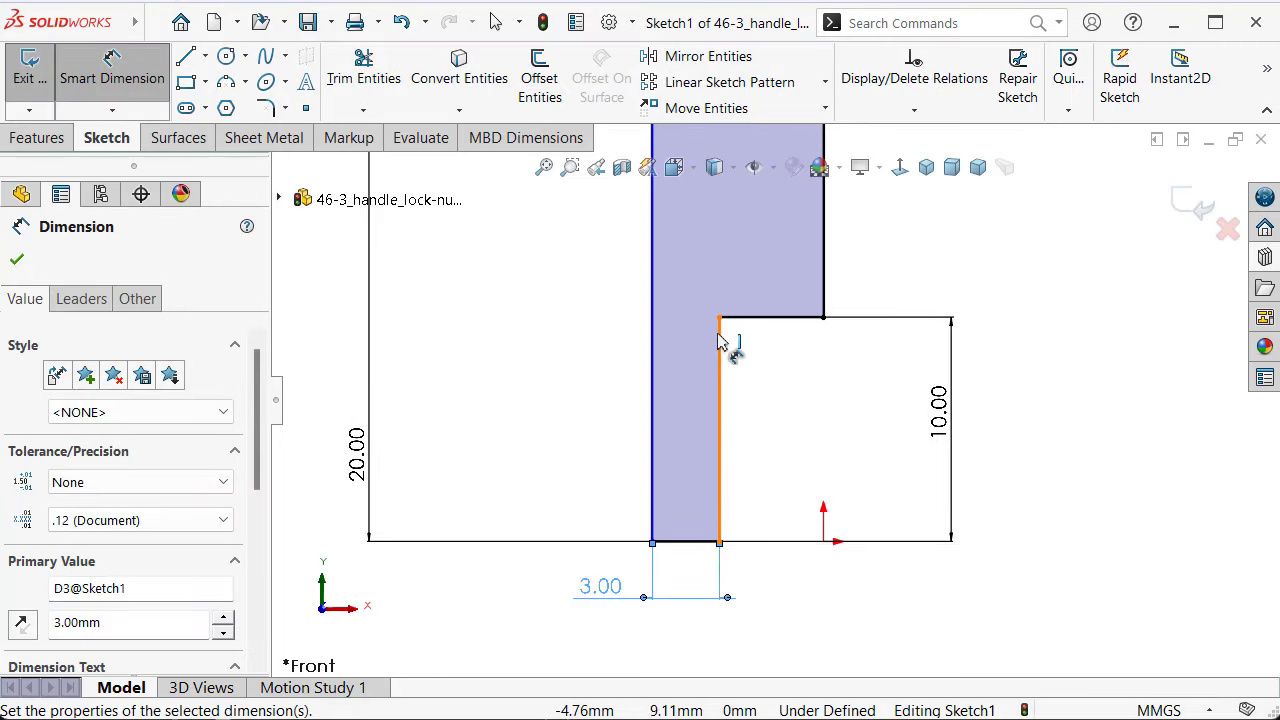
Dimension the horizontal step width to 4 mm, fully defining the sketch.
left_click(719, 319)
left_click(823, 318)
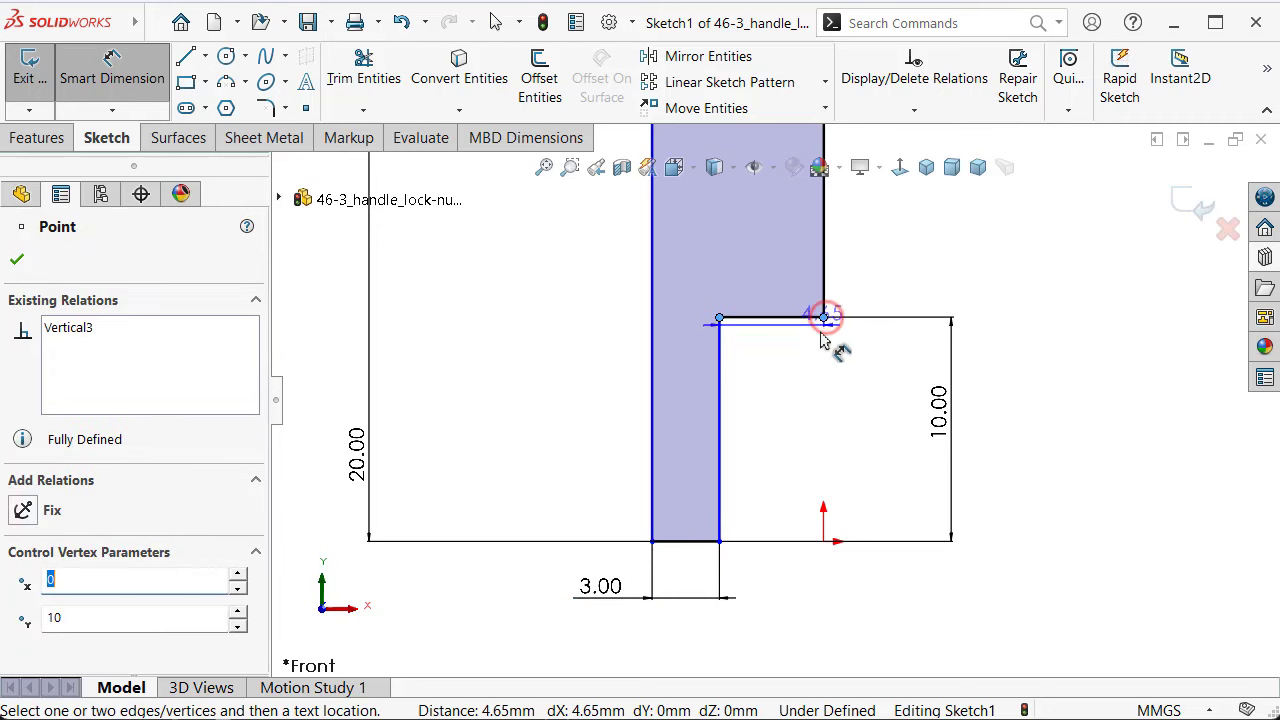
left_click(880, 452)
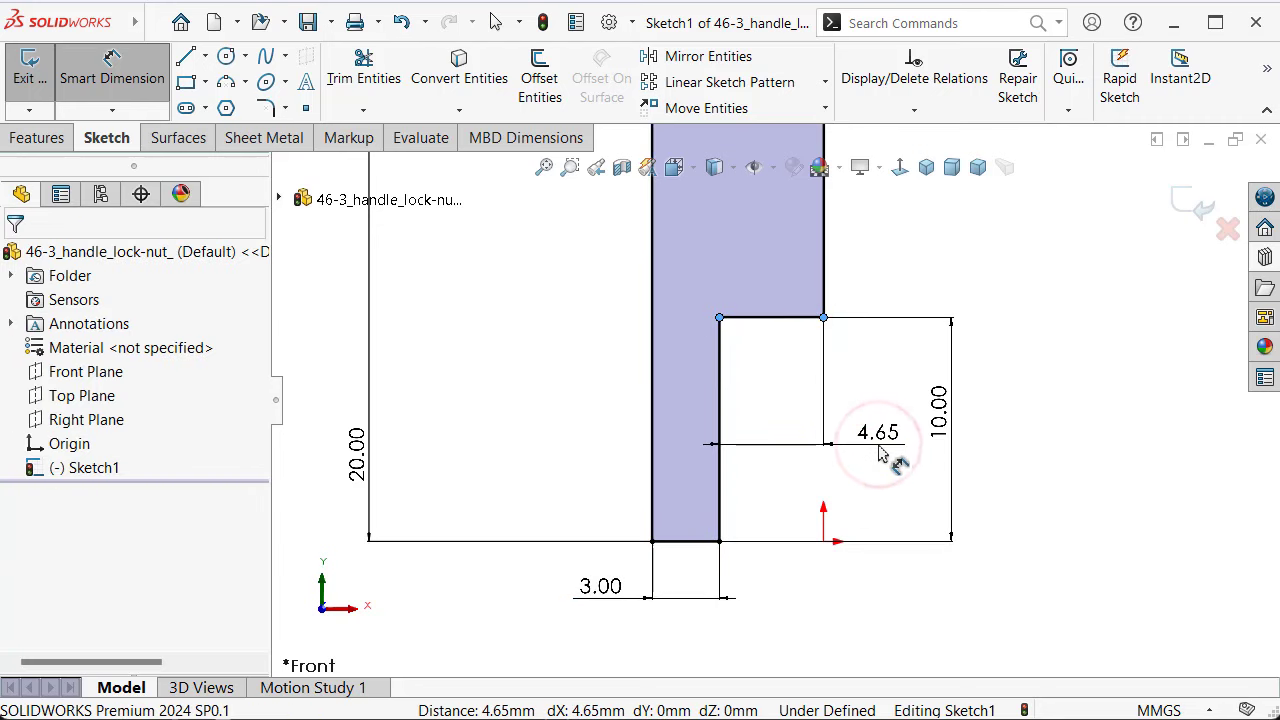
type("4")
key("Return")
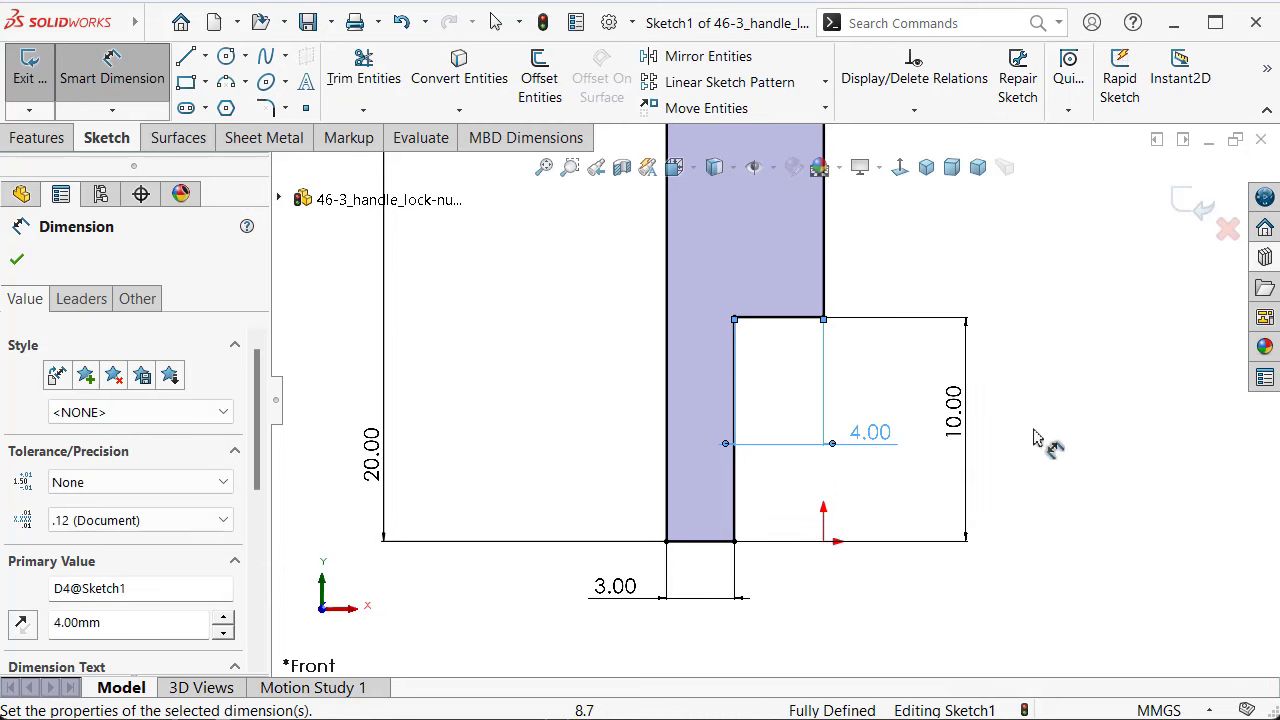
left_click(1073, 396)
Fillet the bottom-left and top-left profile corners at 1 mm, accepting the relation warning.
key("s")
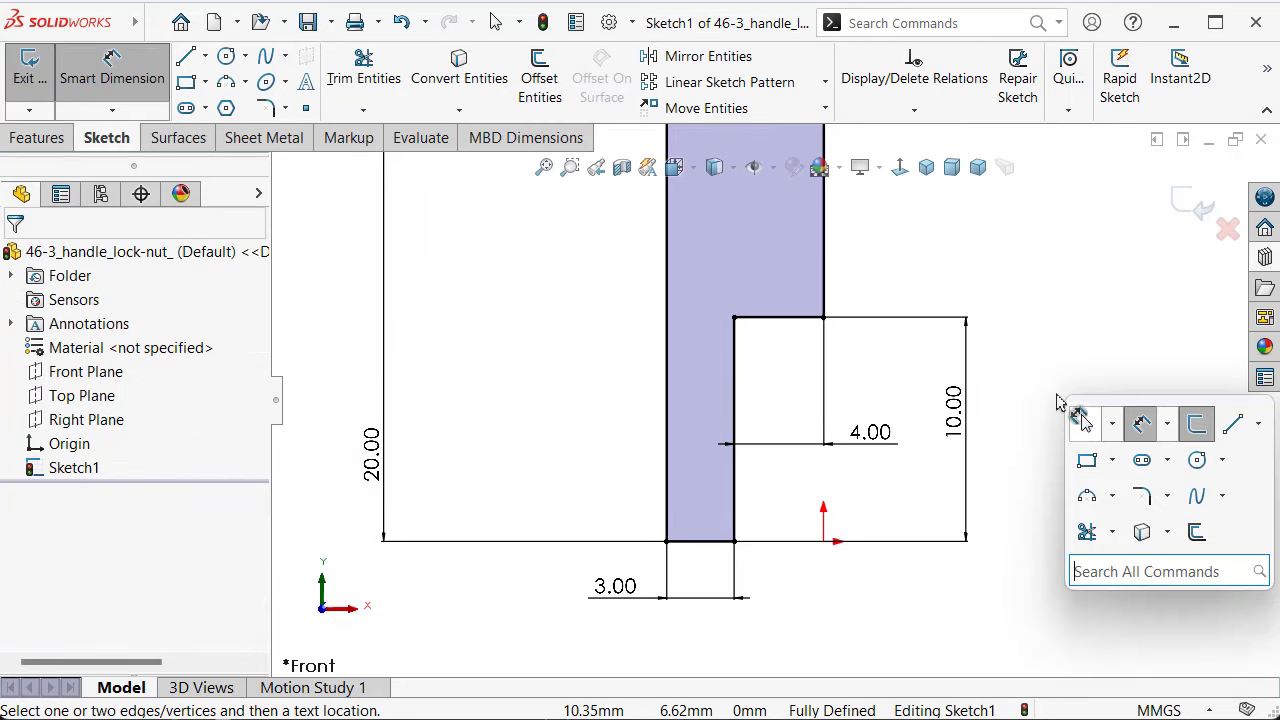
left_click(1141, 497)
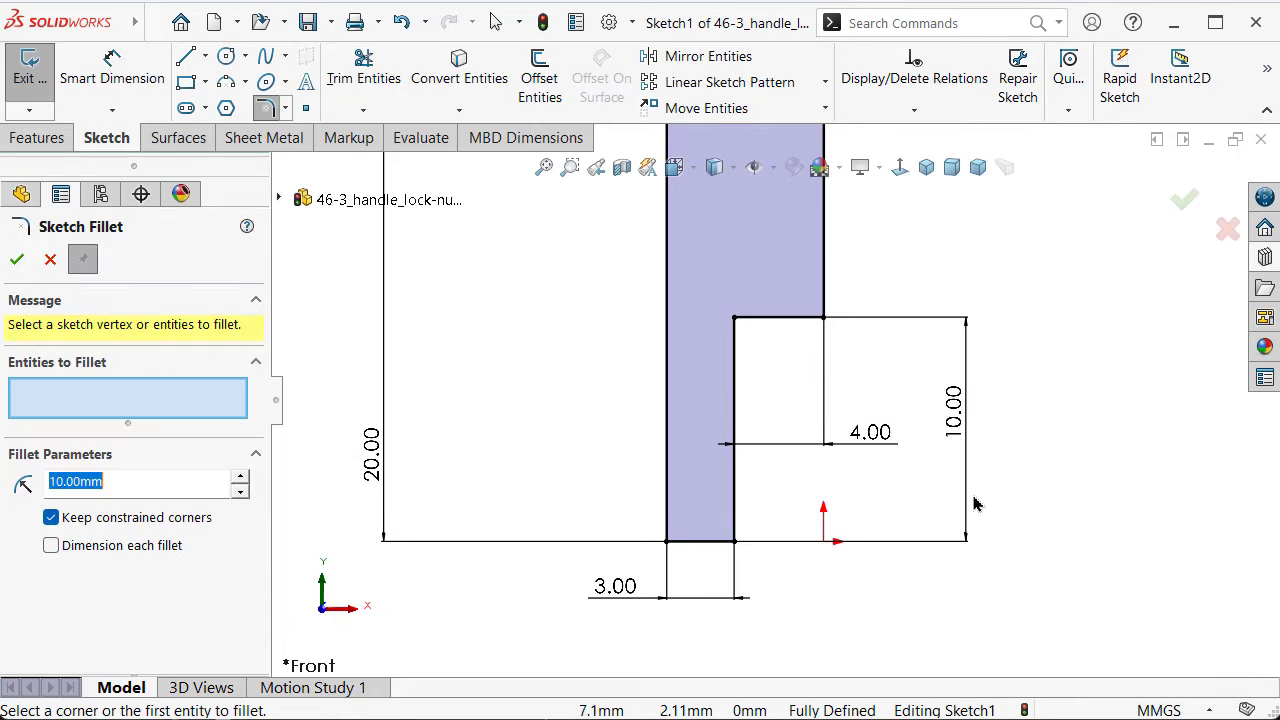
type("1")
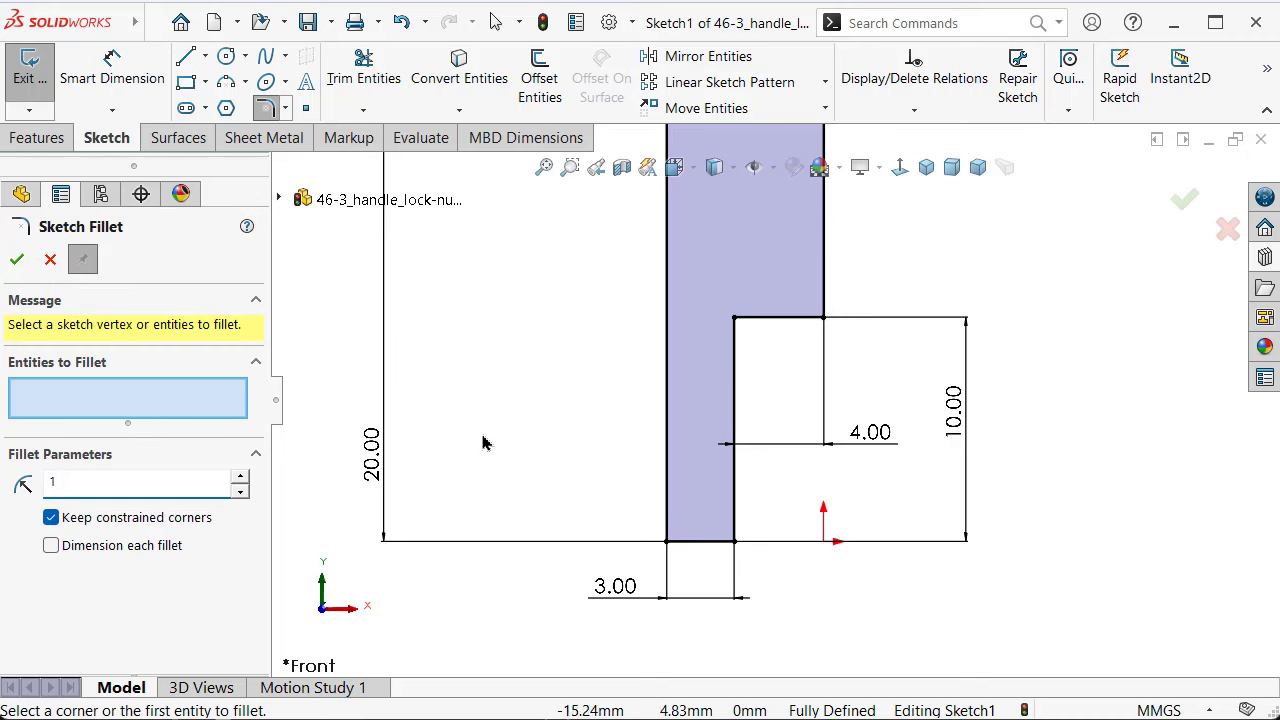
left_click(481, 436)
left_click(667, 540)
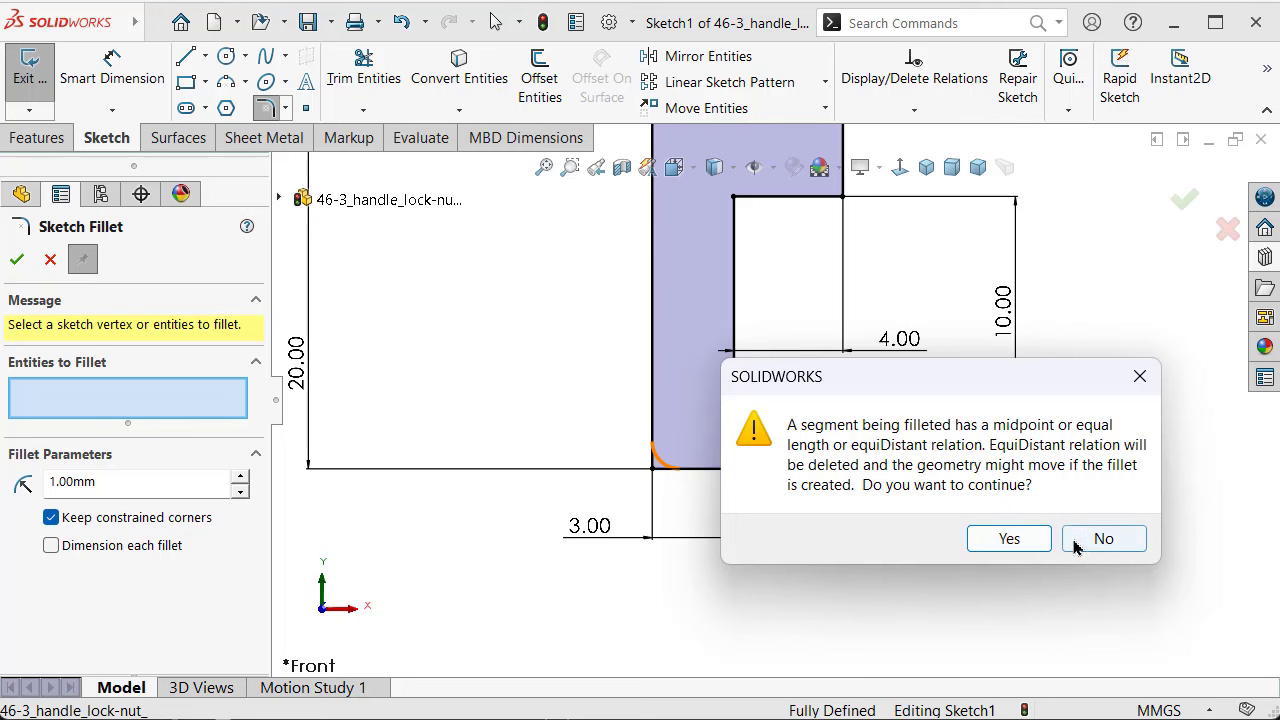
left_click(1010, 538)
scroll(720, 312, "up", 3)
scroll(735, 280, "down", 2)
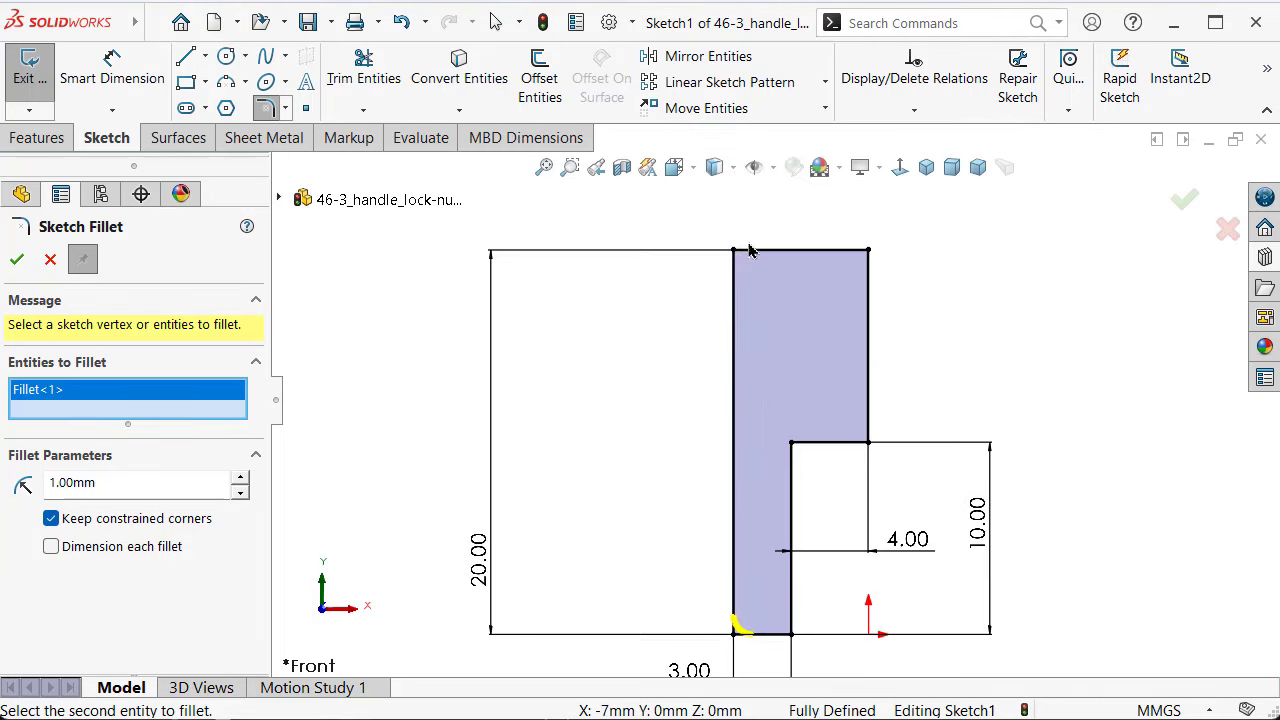
left_click(737, 252)
key("Return")
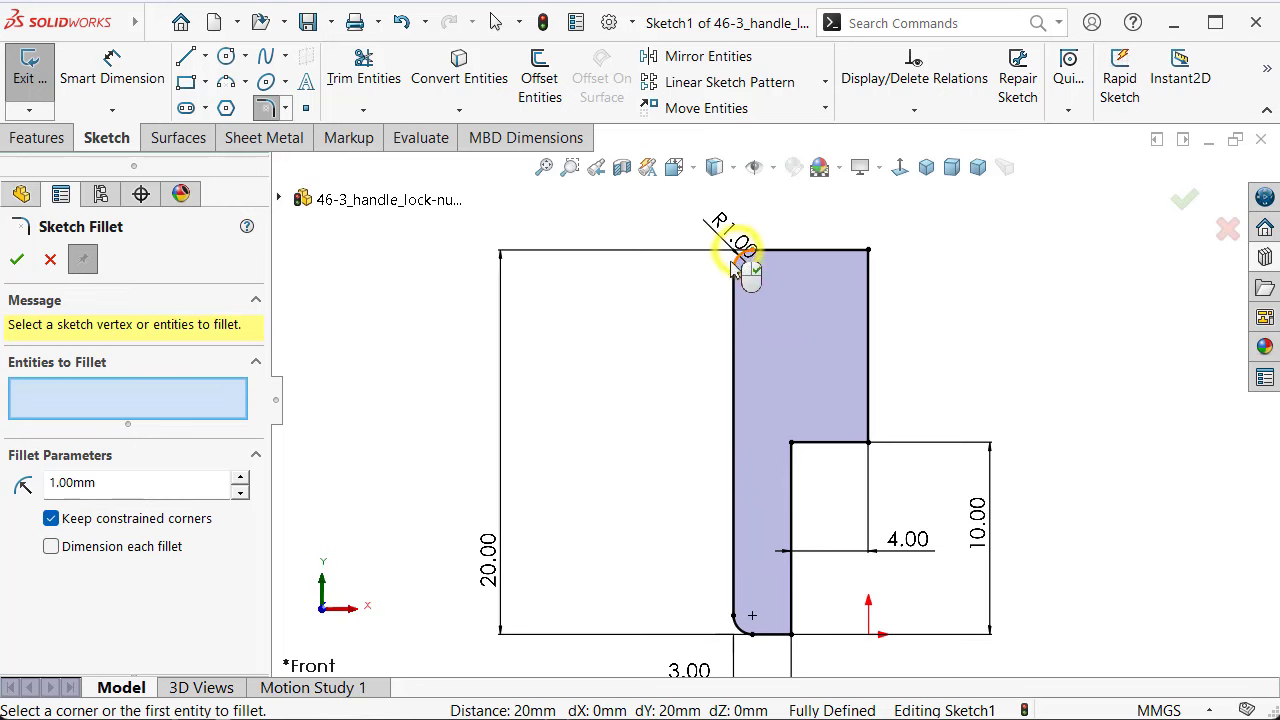
scroll(654, 375, "up", 2)
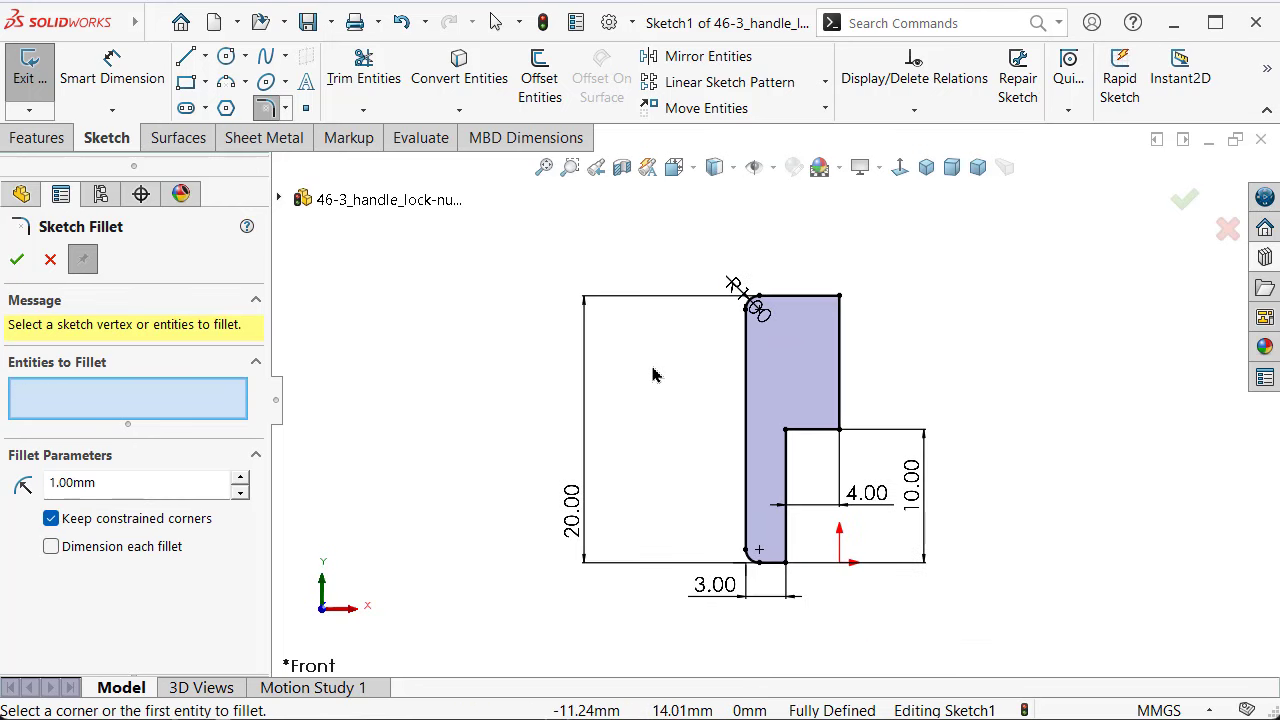
Move the 3.00 dimension closer below the profile.
left_click(14, 262)
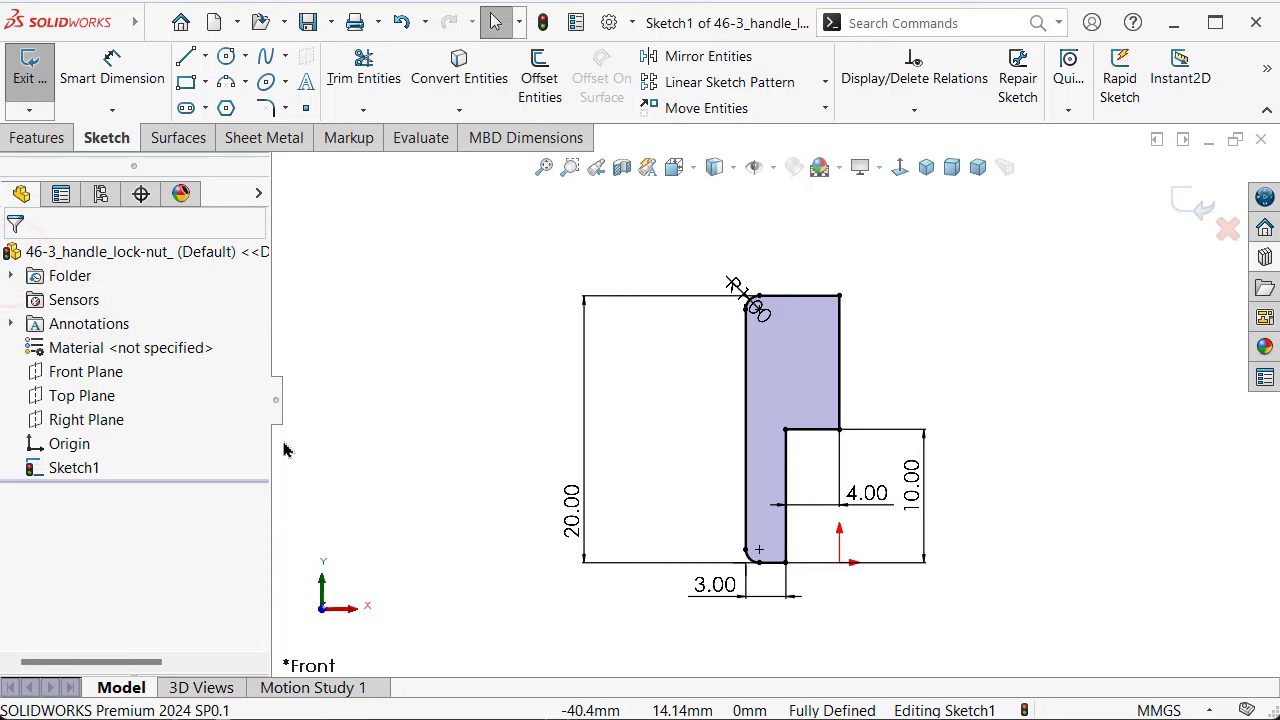
left_click(715, 584)
scroll(770, 550, "down", 2)
left_click(1092, 480)
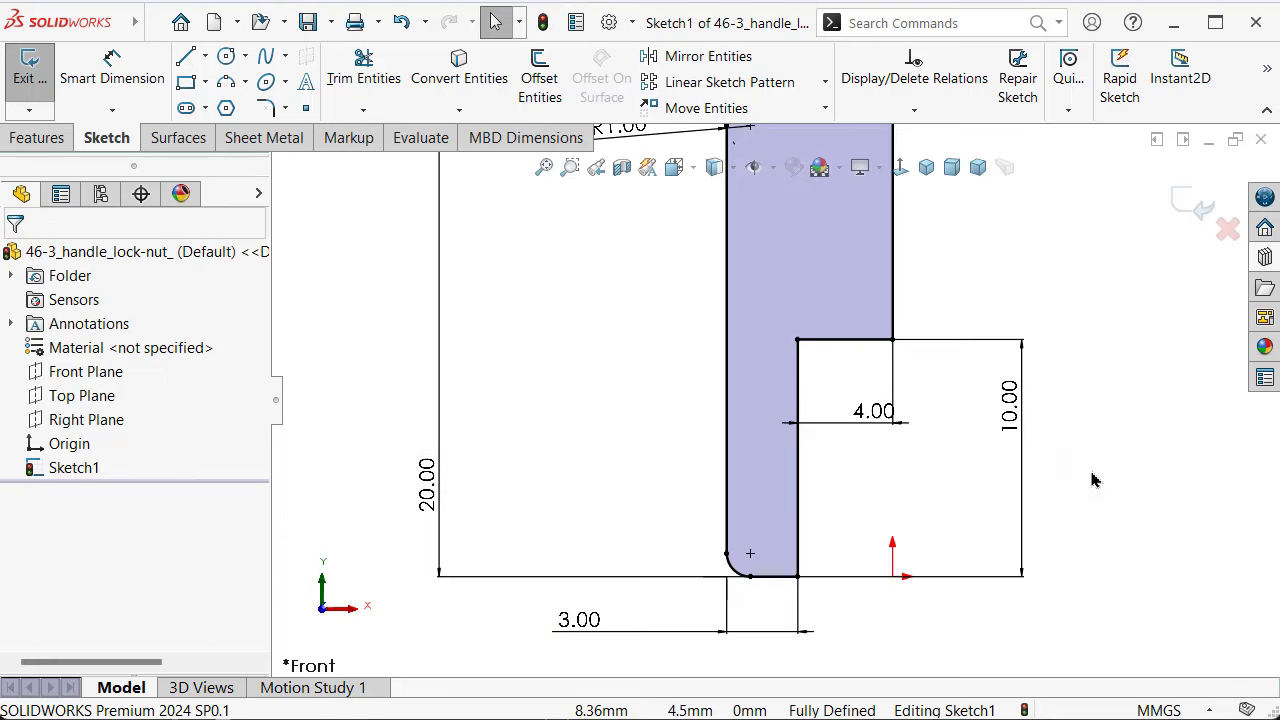
mouse_move(575, 620)
left_mouse_down()
mouse_move(605, 573)
mouse_move(571, 612)
left_mouse_up()
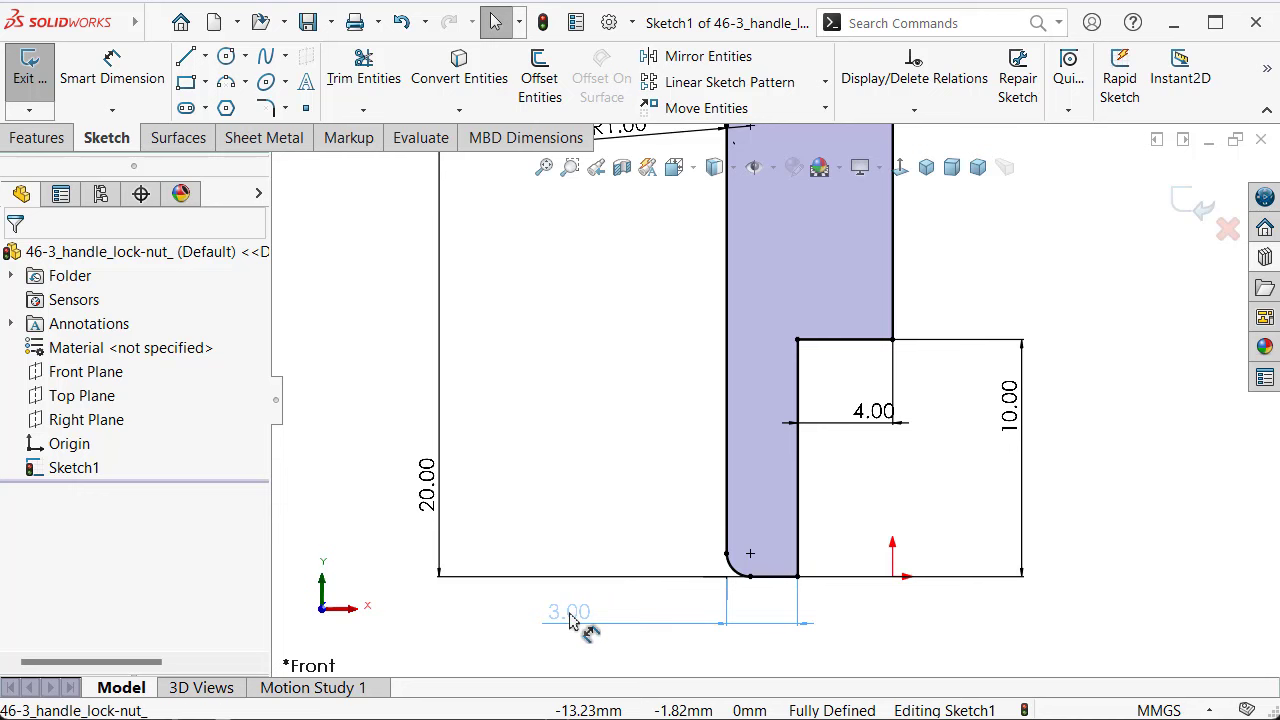
left_click(551, 412)
View the sketch in isometric and start a Revolve feature from it.
scroll(774, 399, "up", 2)
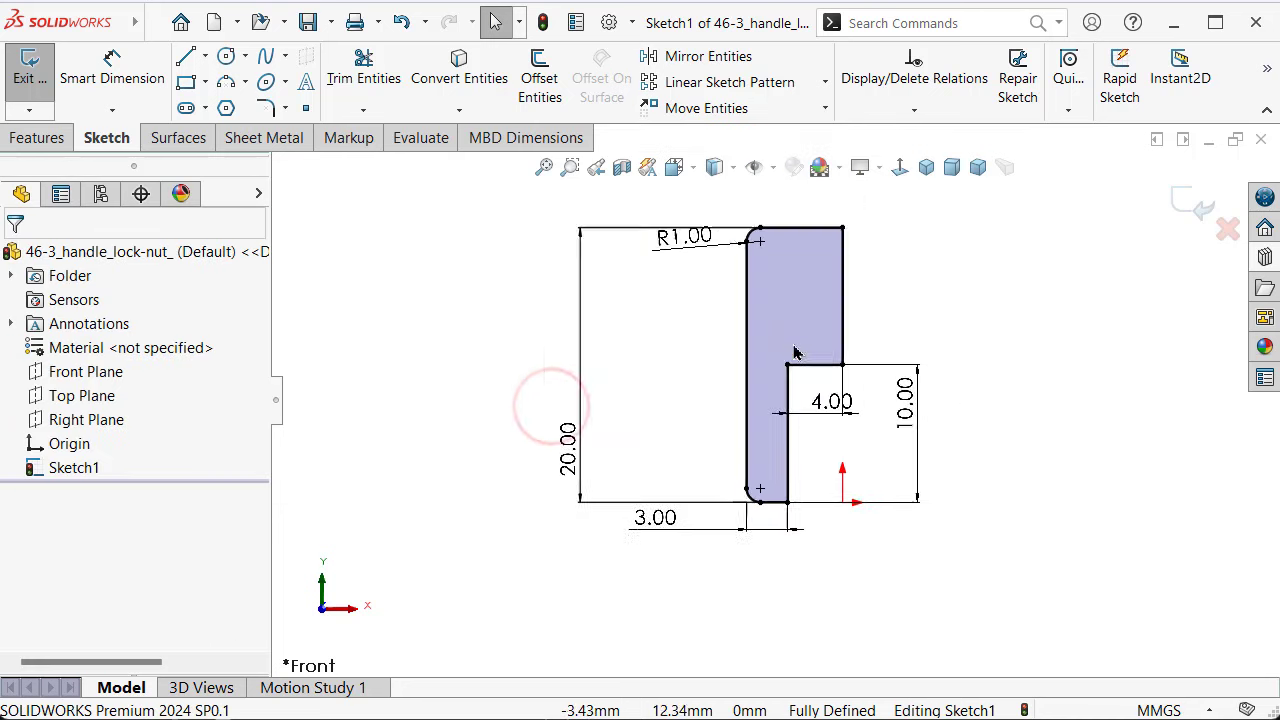
left_click(926, 172)
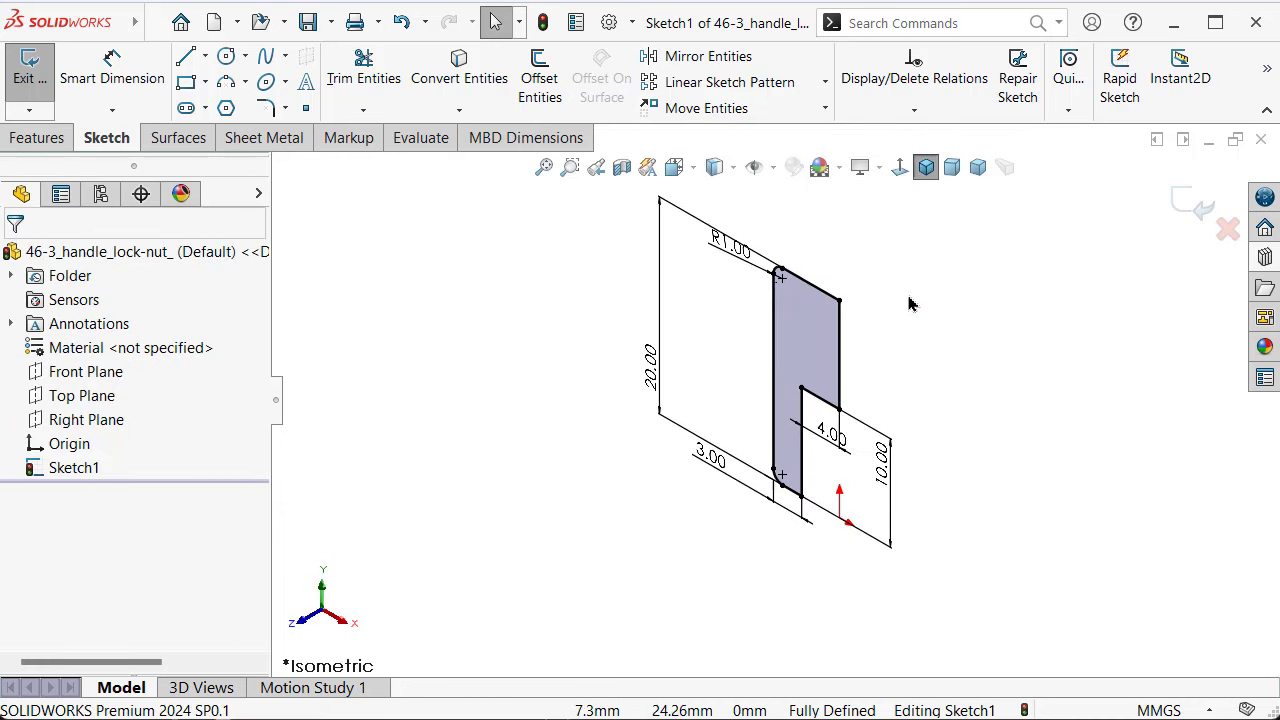
scroll(909, 303, "down", 1)
left_click(40, 138)
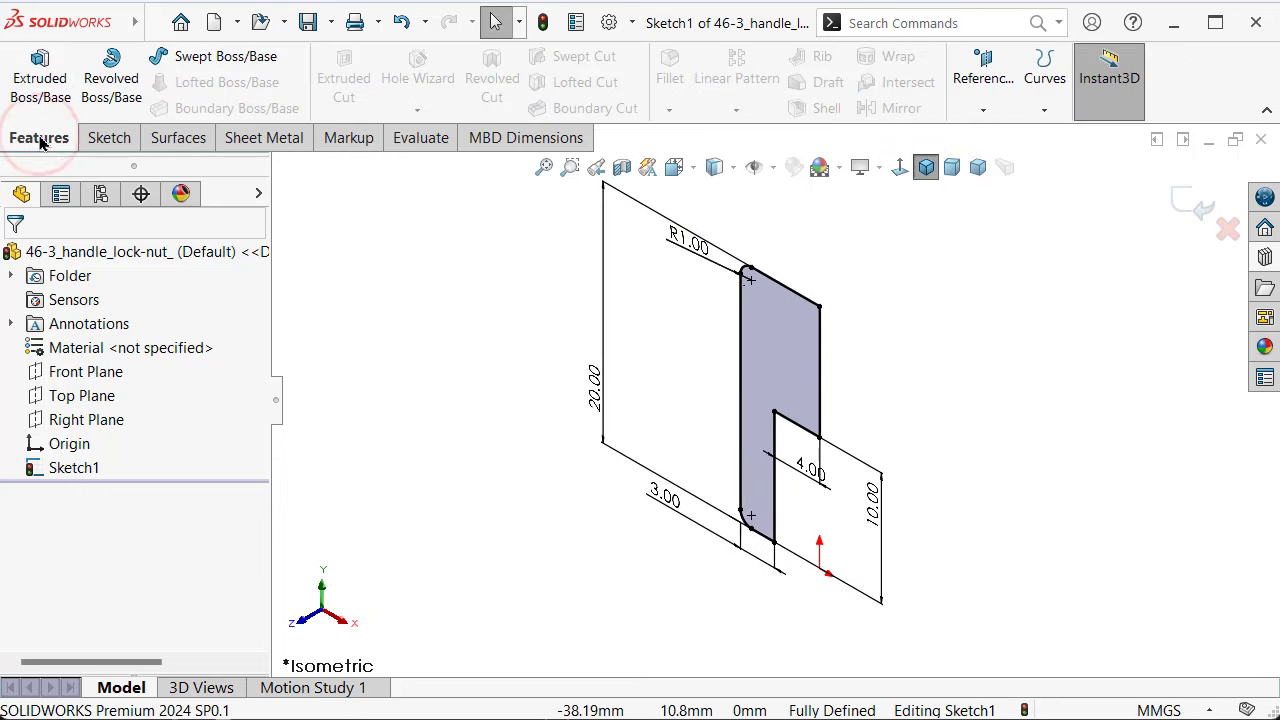
left_click(110, 75)
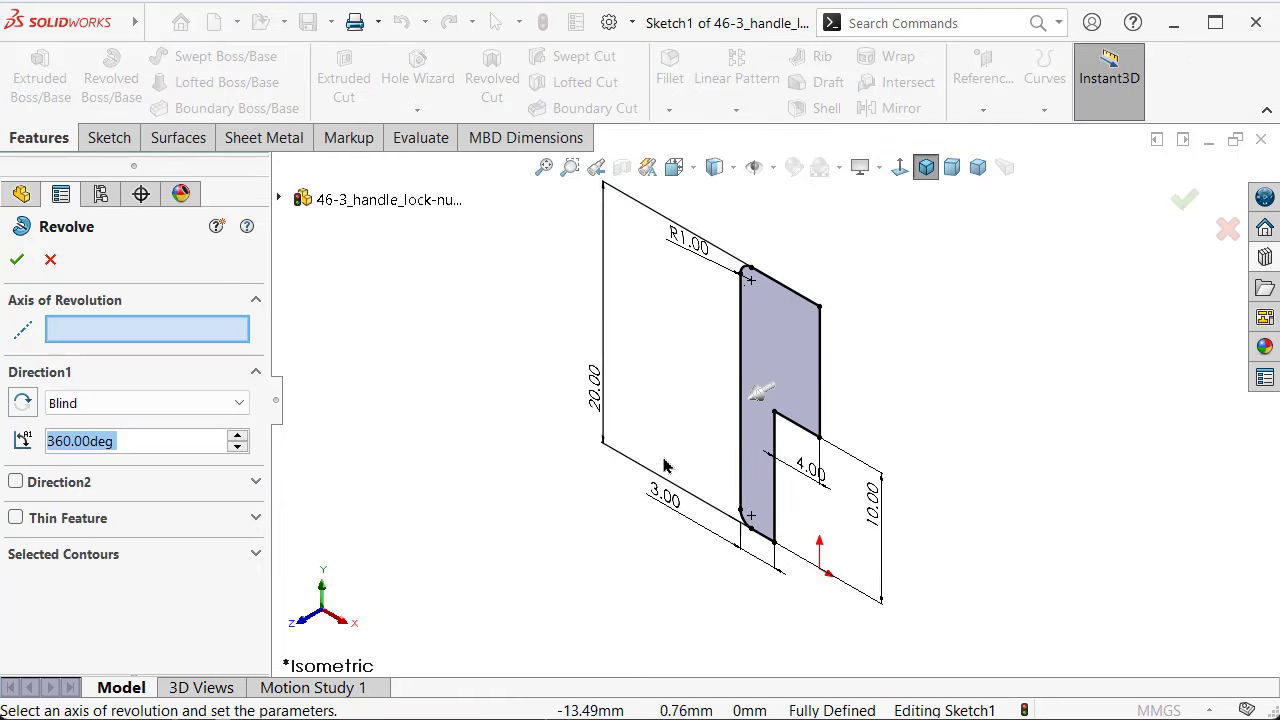
Revolve the profile 360° about its right edge into a hollow sleeve.
left_click(820, 342)
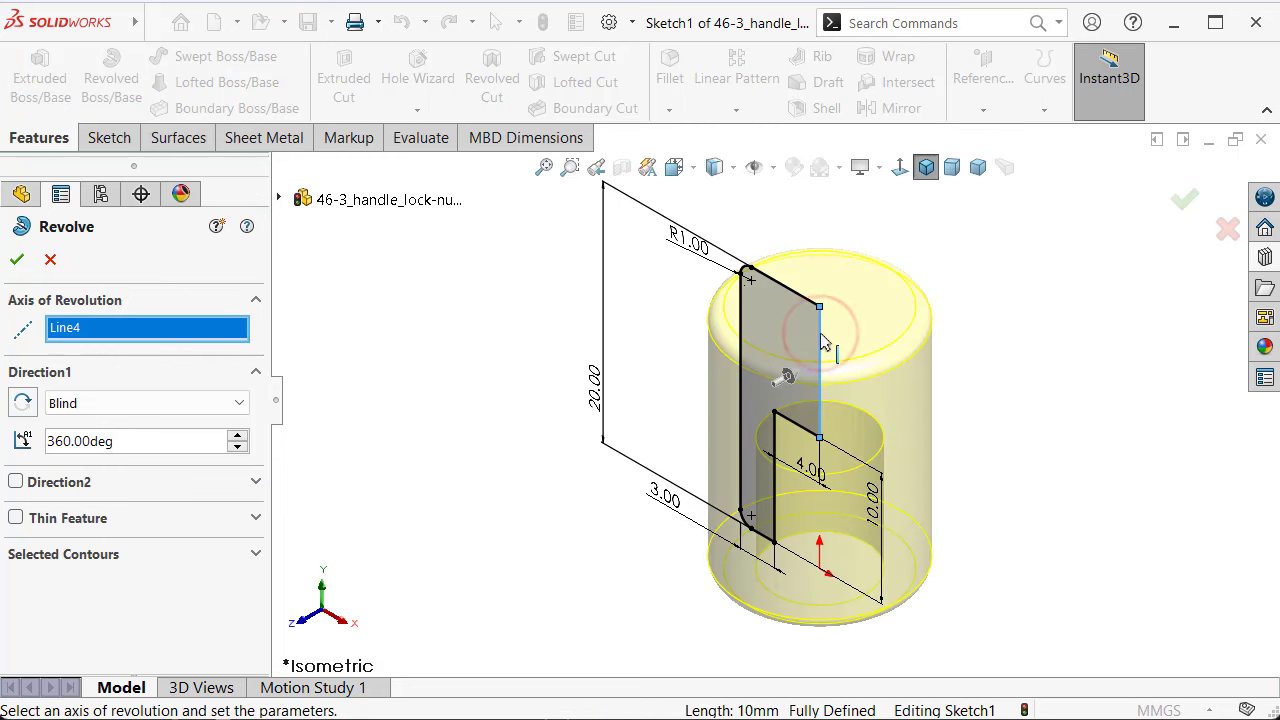
left_click(1178, 202)
left_click(1073, 299)
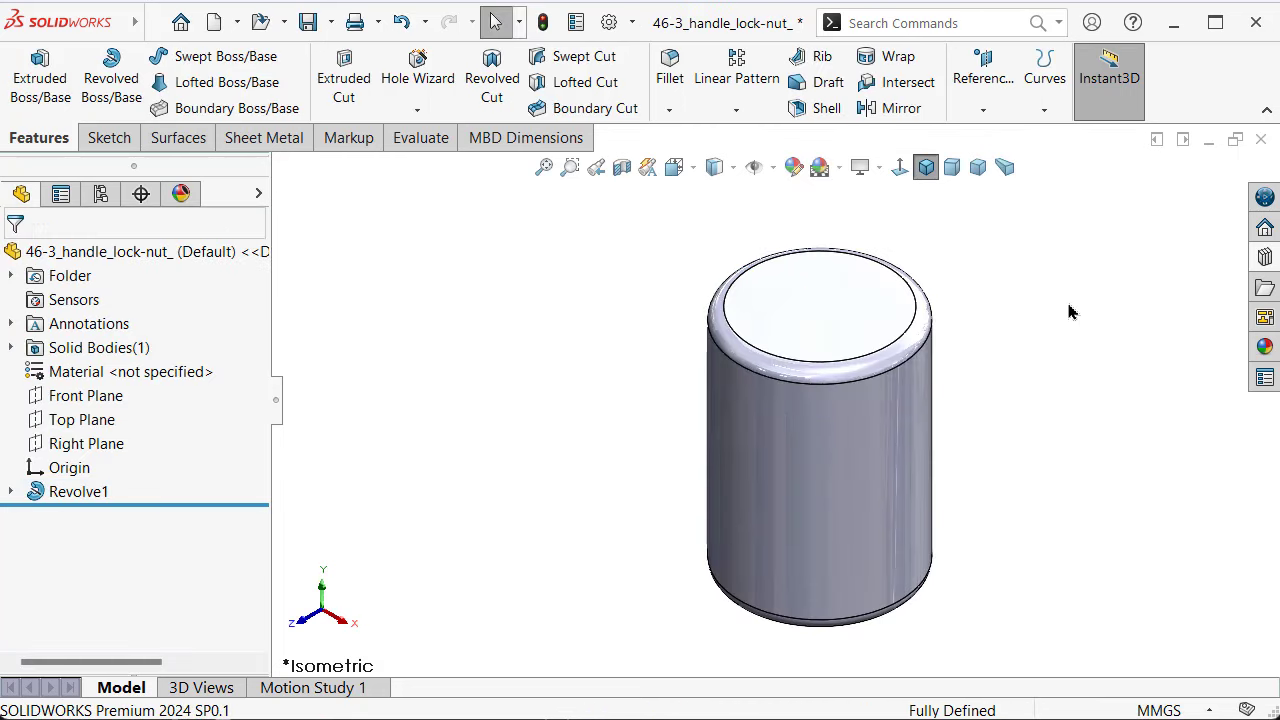
key("Up")
key("Up")
key("Up")
key("Up")
key("Up")
key("Up")
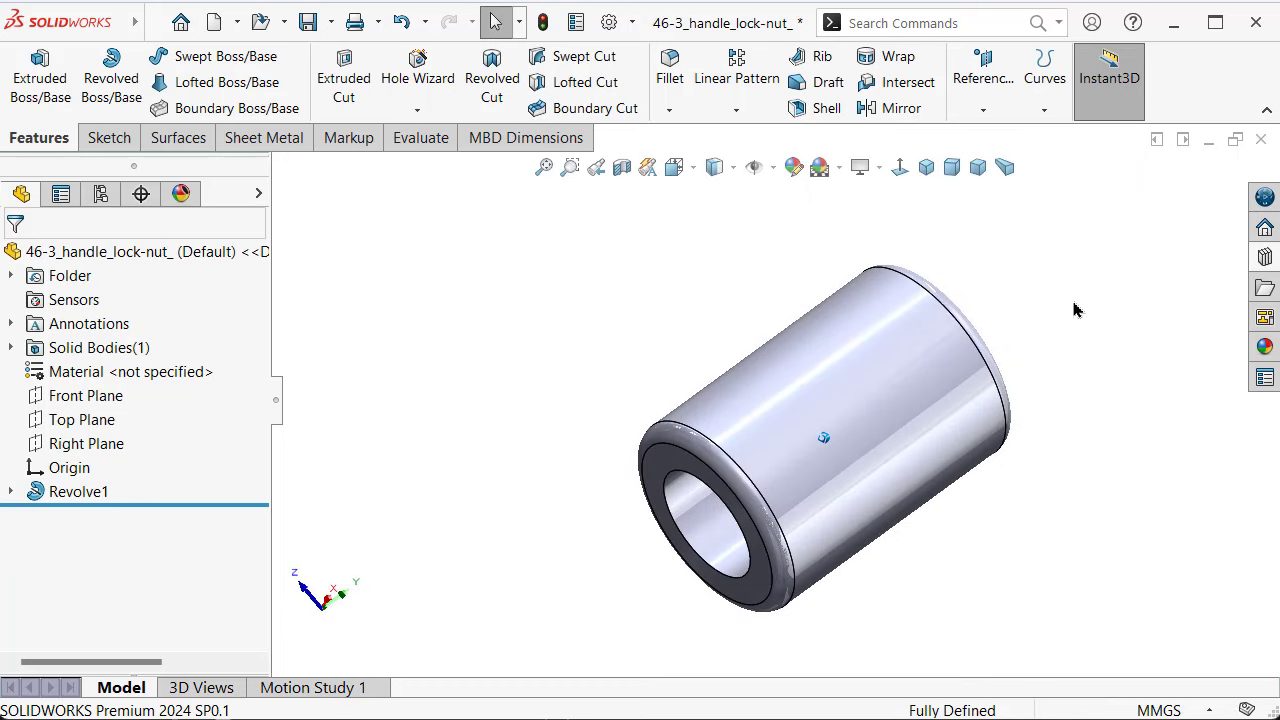
Apply a brushed steel appearance to the sleeve.
left_click(1261, 346)
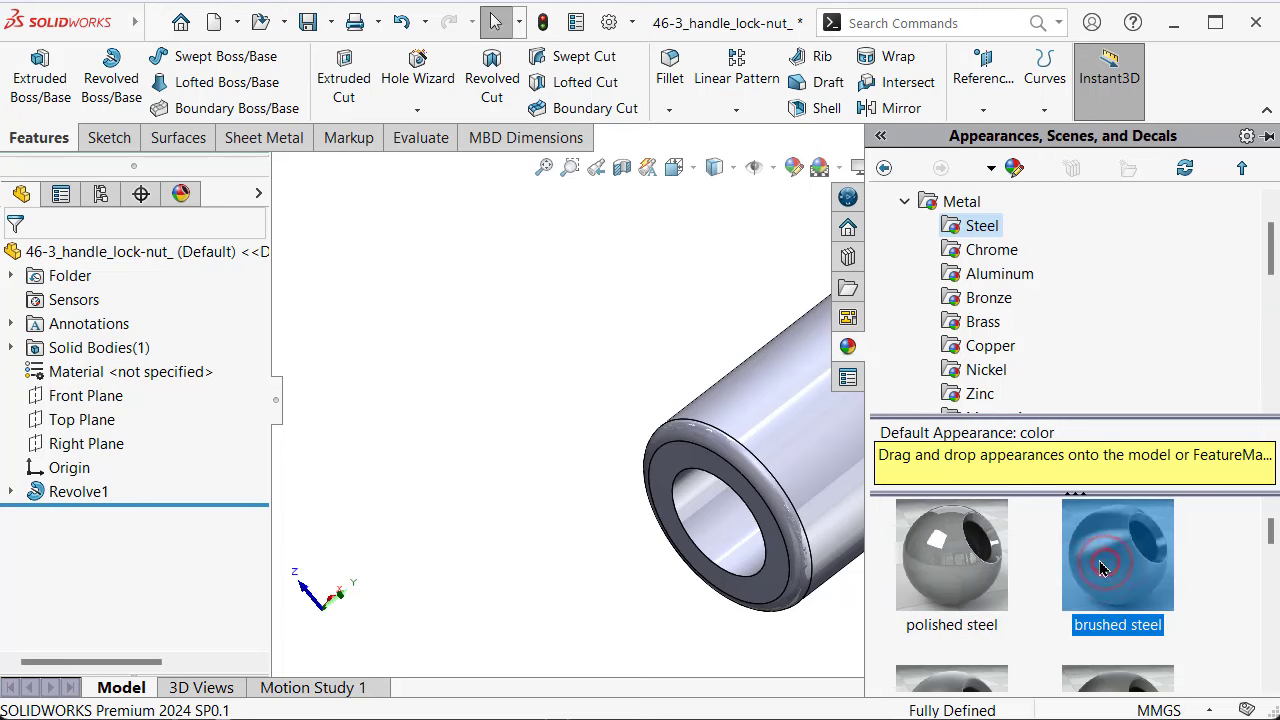
left_click_drag(1107, 570, 829, 437)
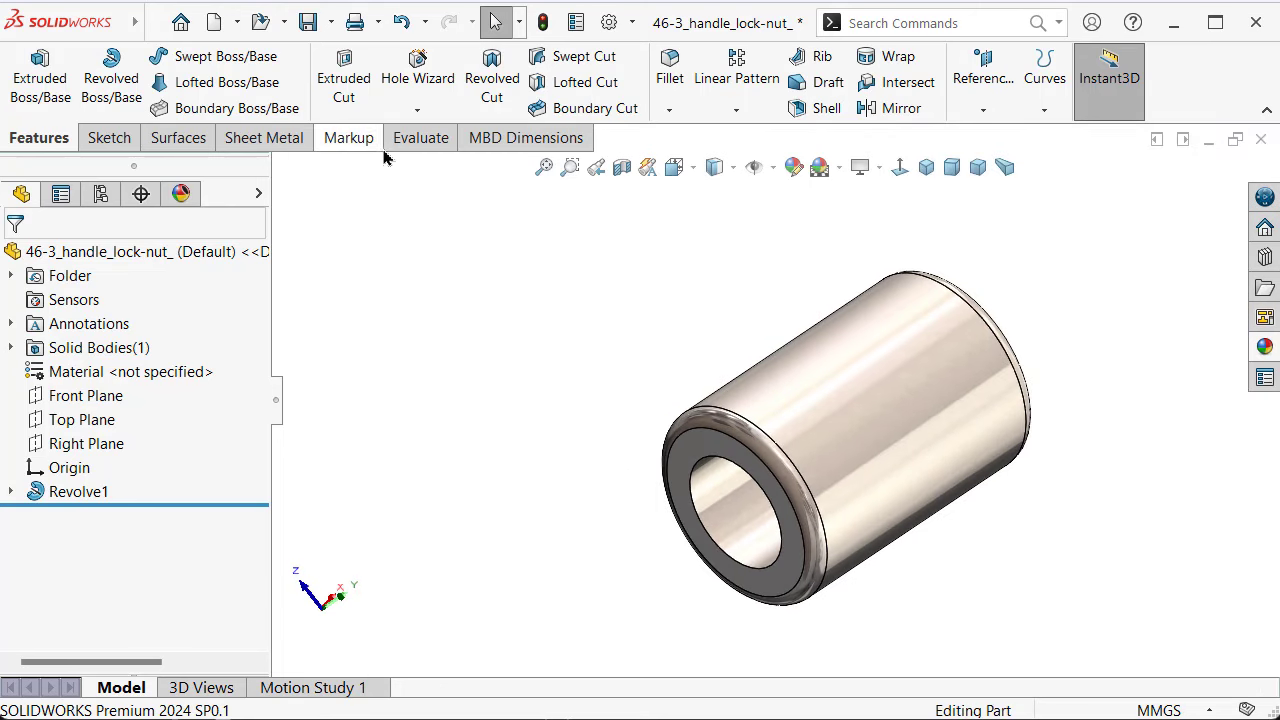
left_click(405, 110)
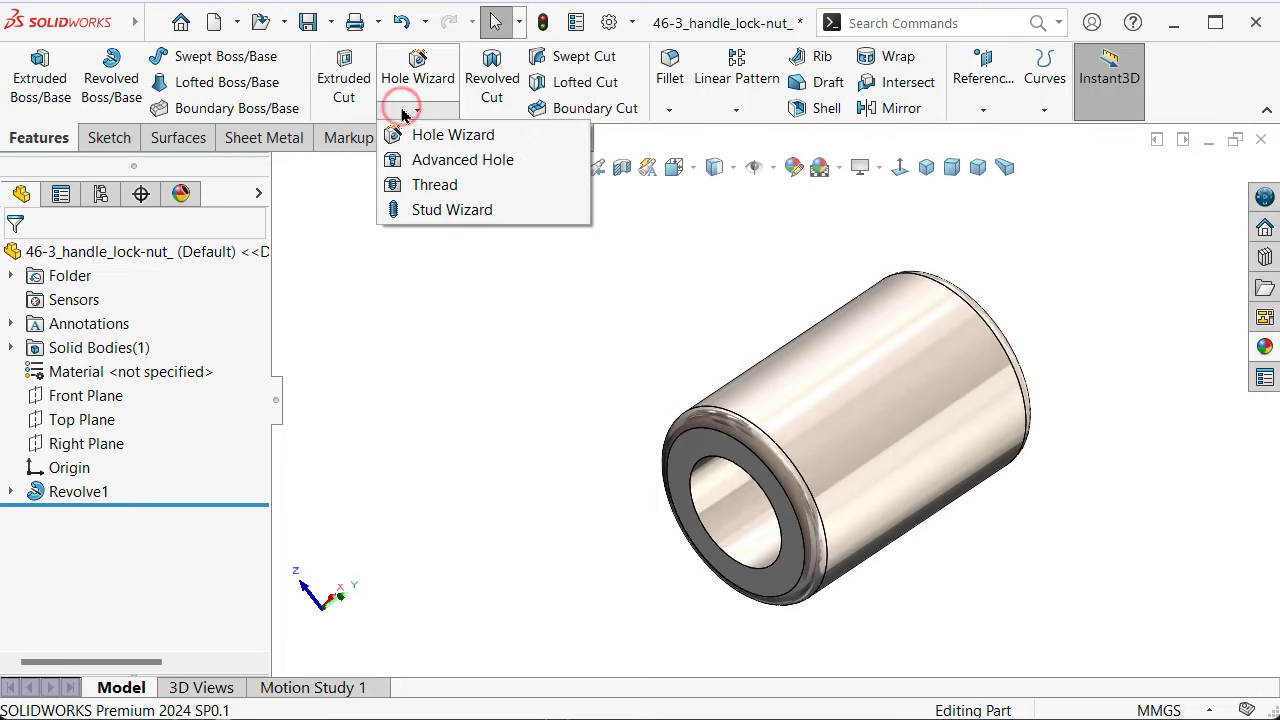
Start a Thread and pick the bore's front and far edges as start and end.
left_click(420, 186)
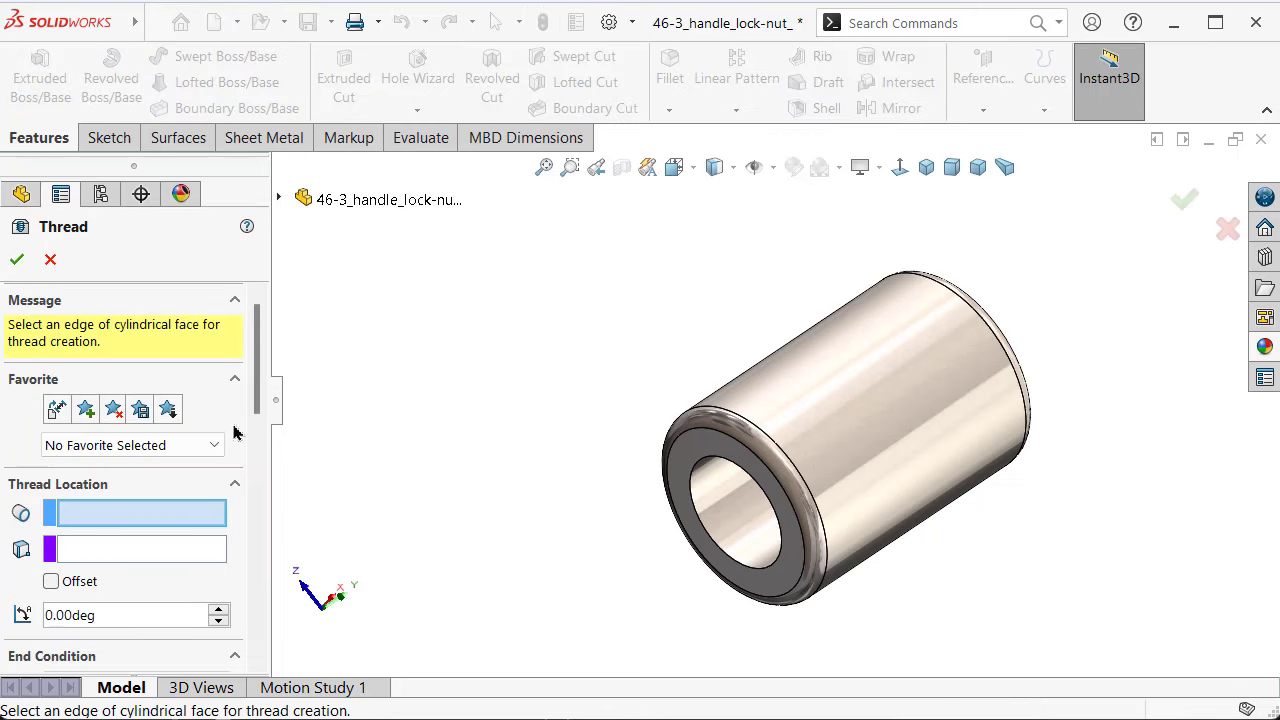
middle_click_drag(729, 523, 743, 507)
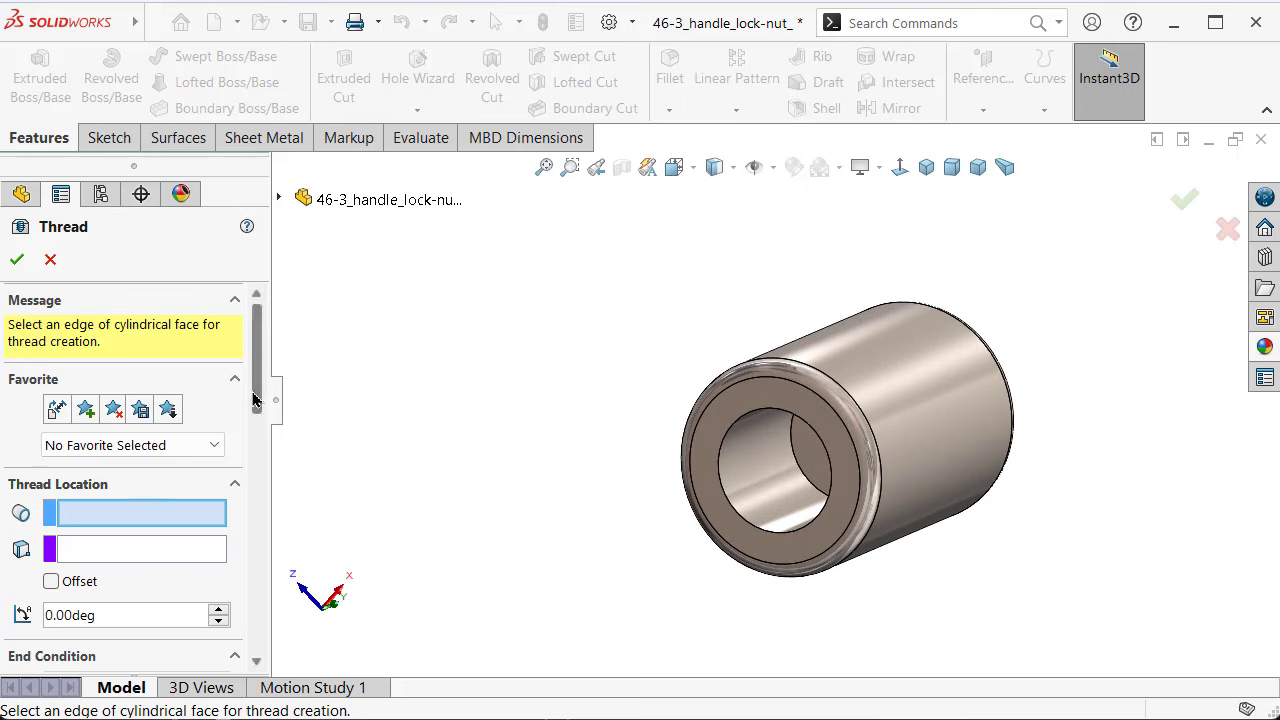
left_click_drag(255, 400, 255, 423)
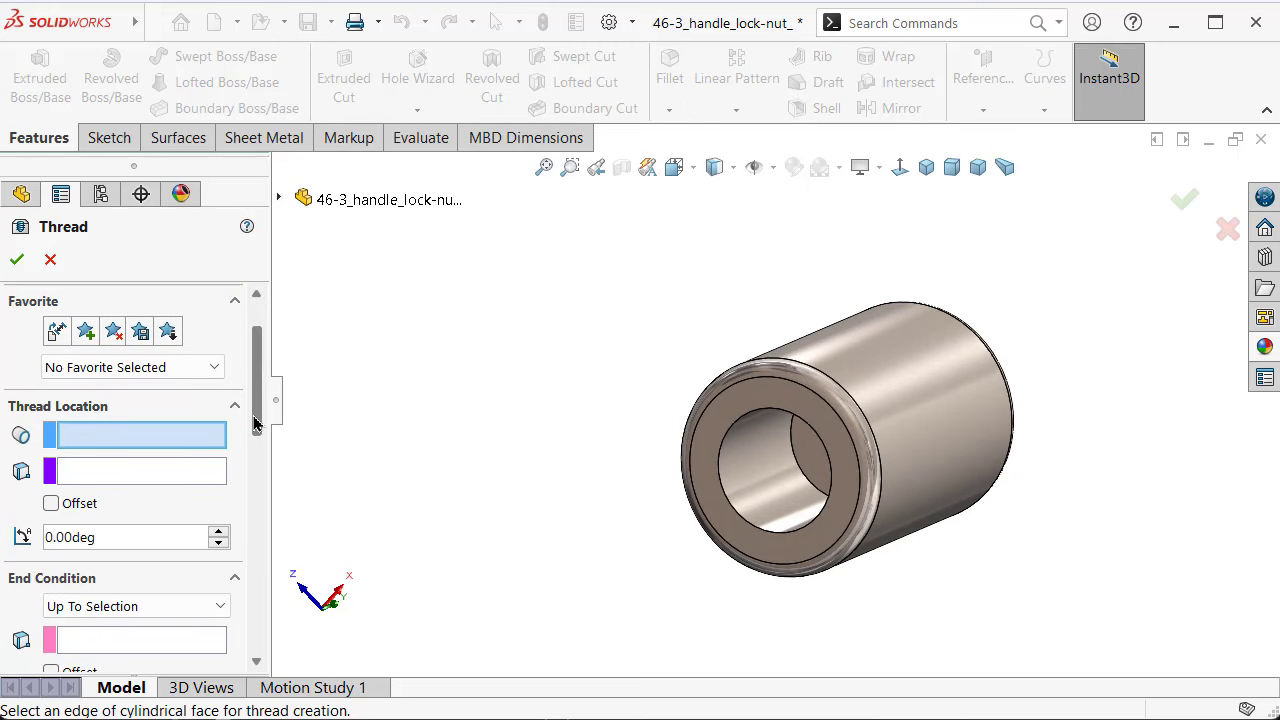
left_click(725, 494)
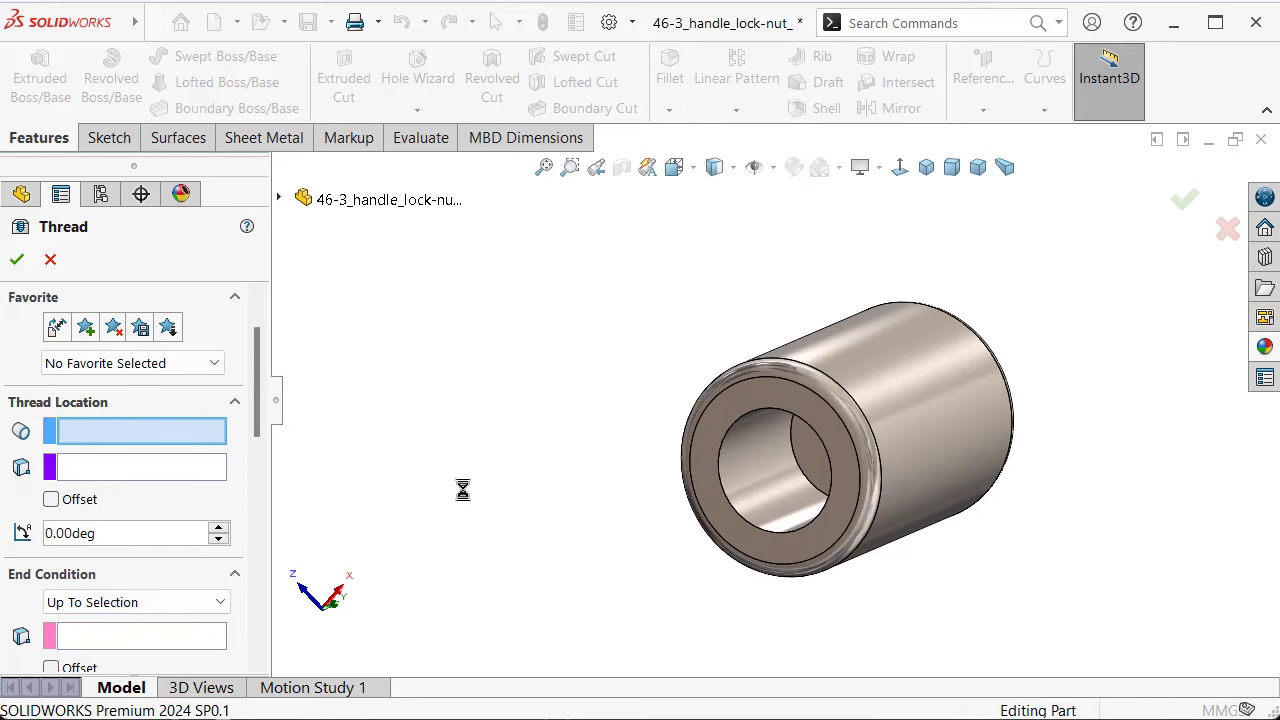
left_click(165, 565)
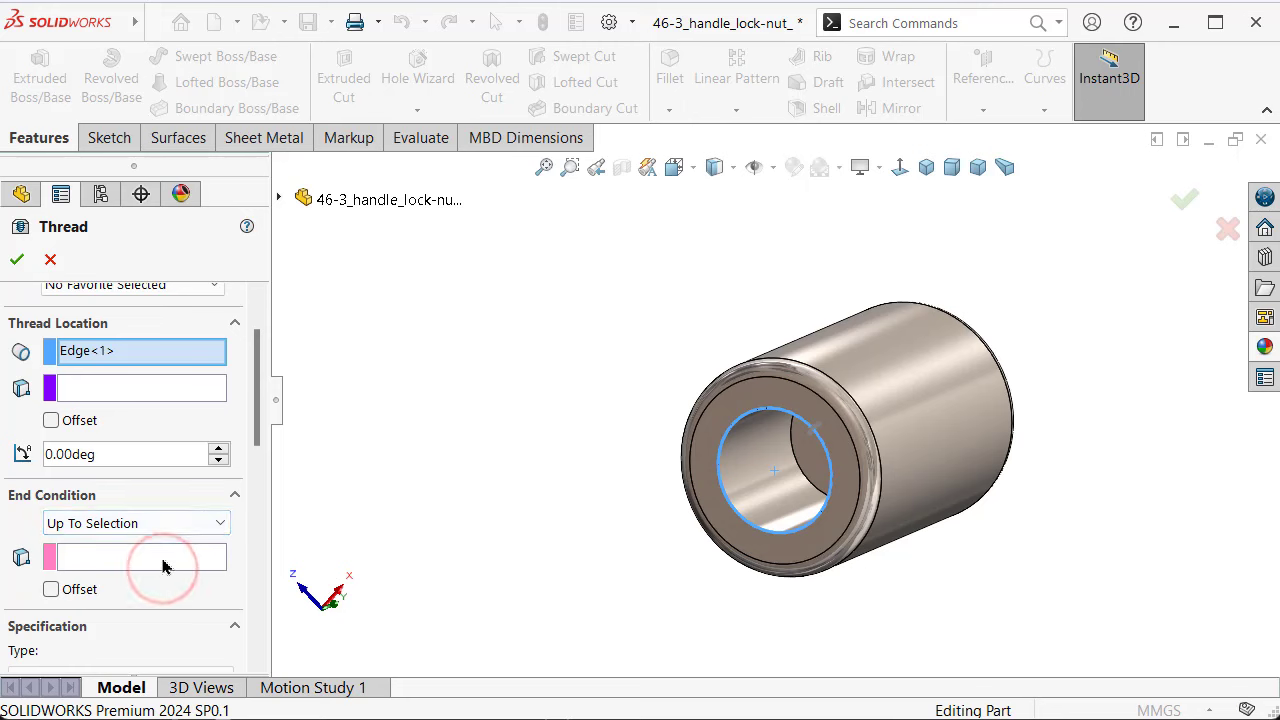
left_click(800, 466)
Choose M8x1.0 as the metric thread size.
left_click_drag(256, 418, 256, 500)
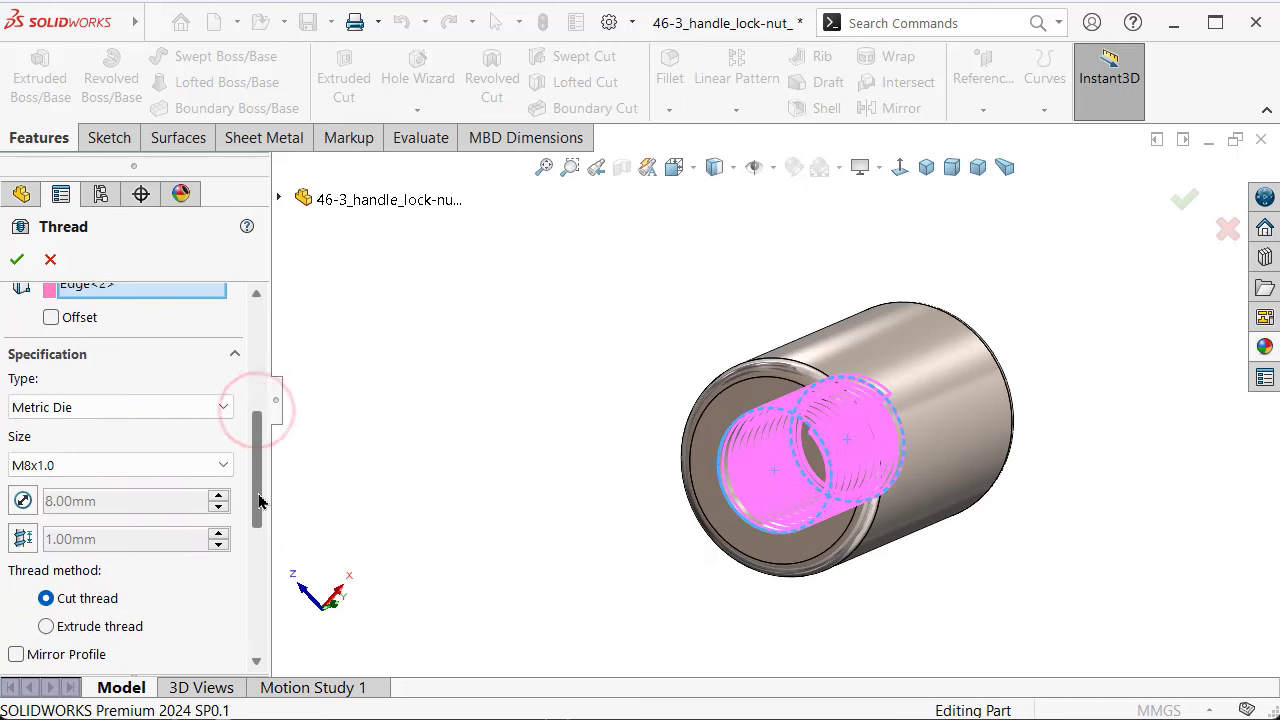
left_click(220, 460)
left_click(145, 470)
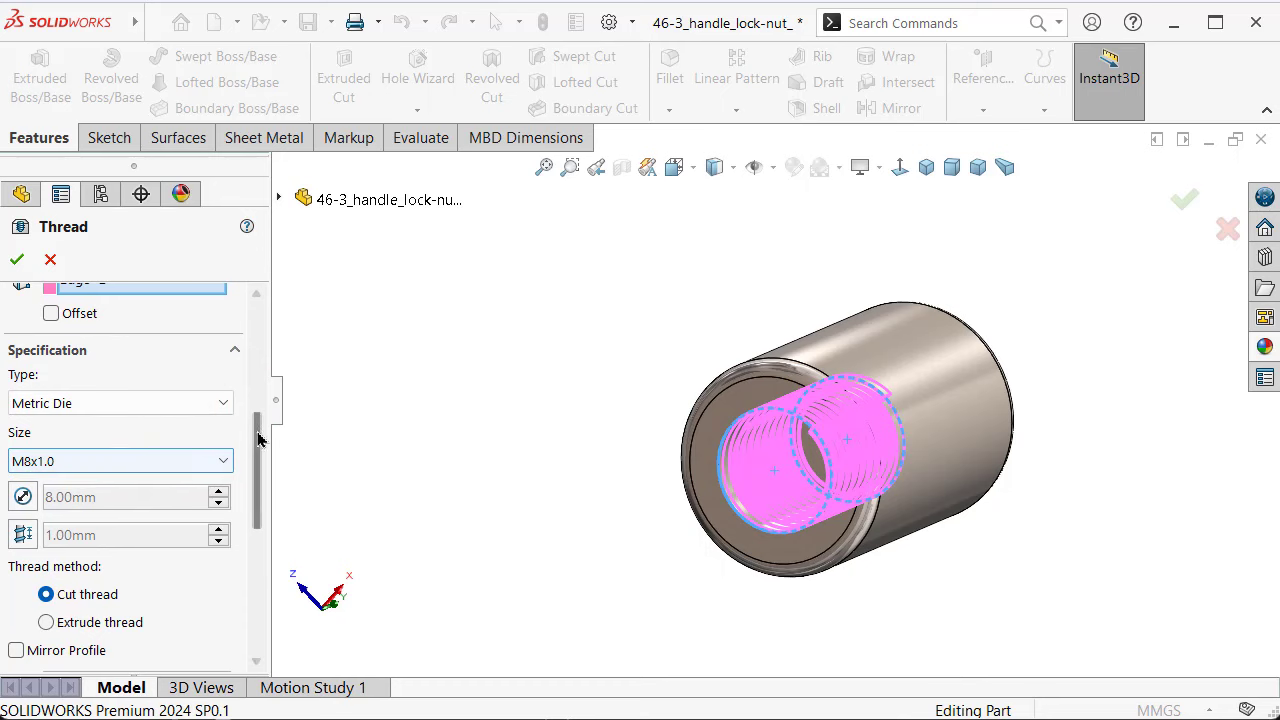
left_click_drag(257, 420, 225, 505)
Switch the thread to an extruded thread with mirrored profile.
left_click(16, 410)
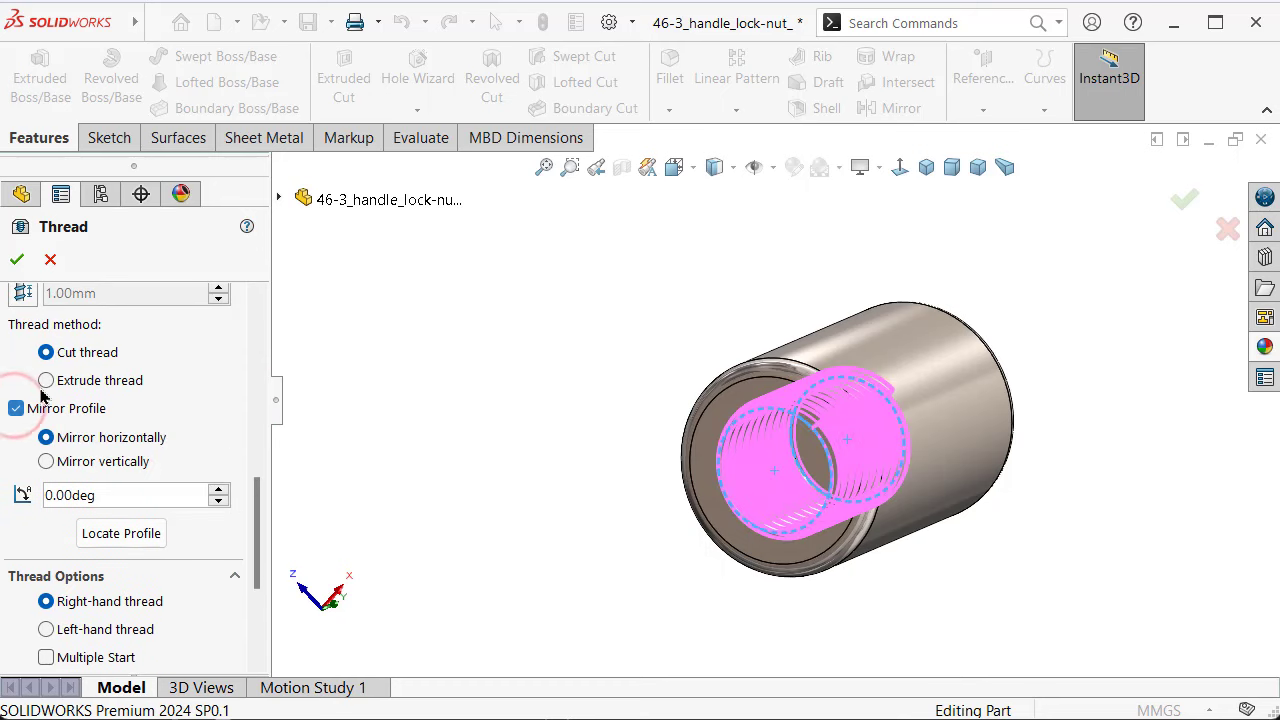
left_click(54, 387)
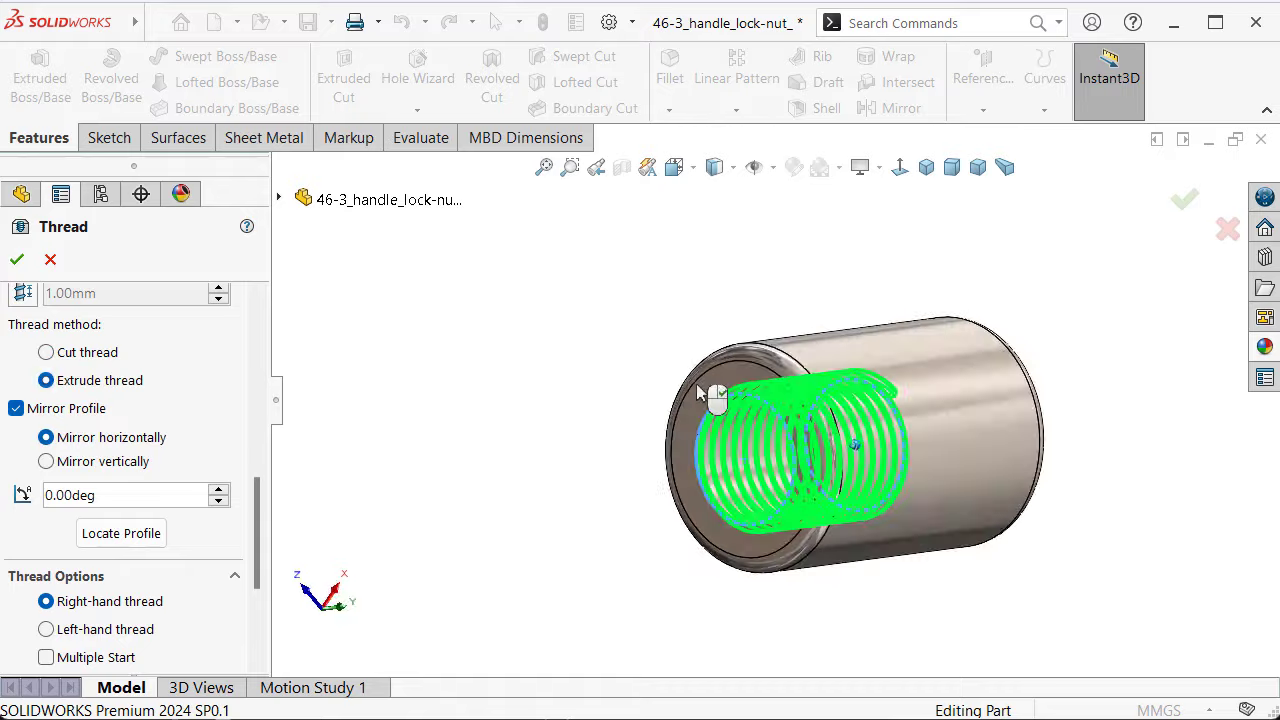
mouse_move(600, 420)
middle_mouse_down()
mouse_move(663, 400)
mouse_move(596, 416)
middle_mouse_up()
scroll(663, 400, "down", 5)
key("Left")
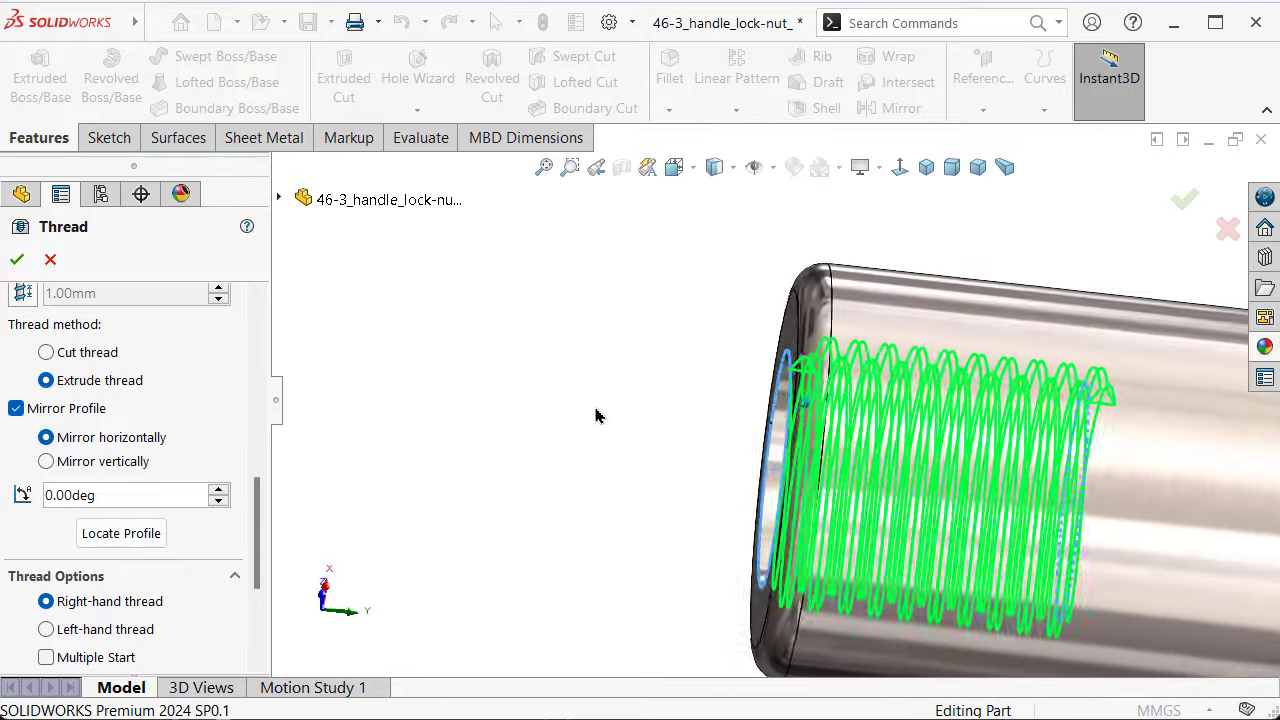
left_click_drag(250, 523, 256, 355)
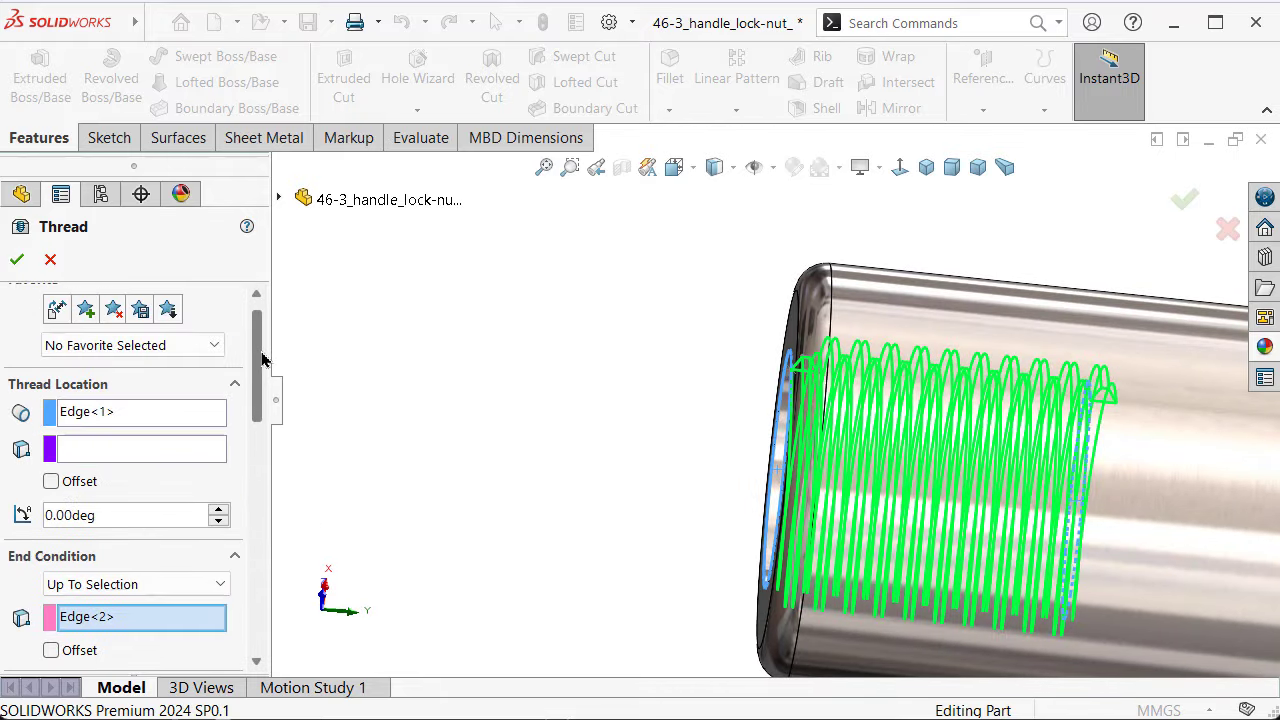
Offset the thread start 1.00 mm in reverse direction and dismiss the rebuild error.
left_click(50, 488)
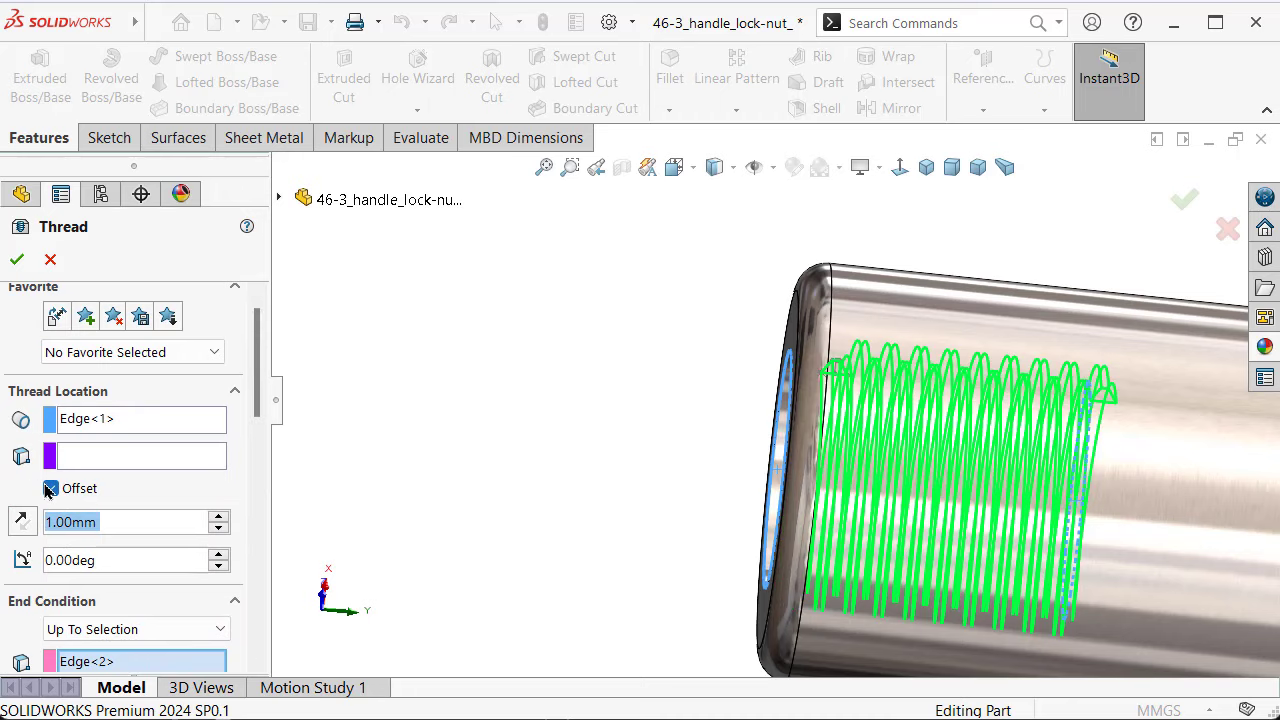
left_click(22, 521)
key("Right")
key("Right")
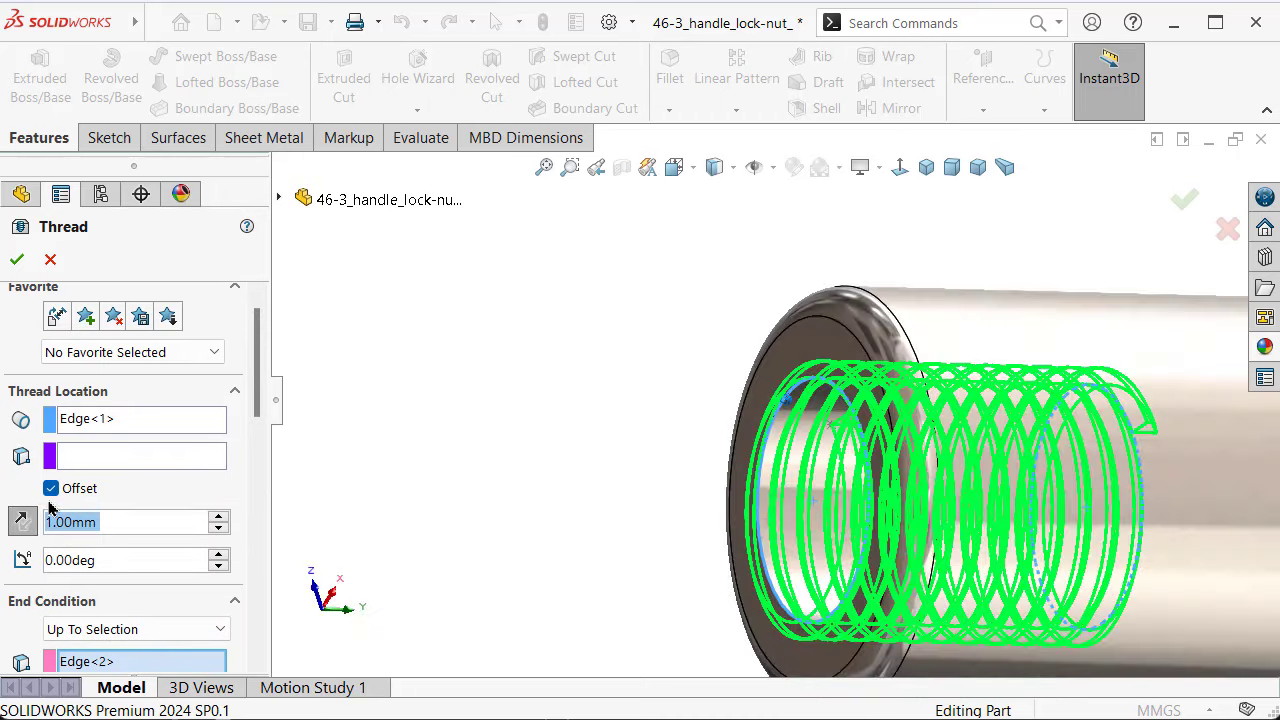
left_click(1186, 199)
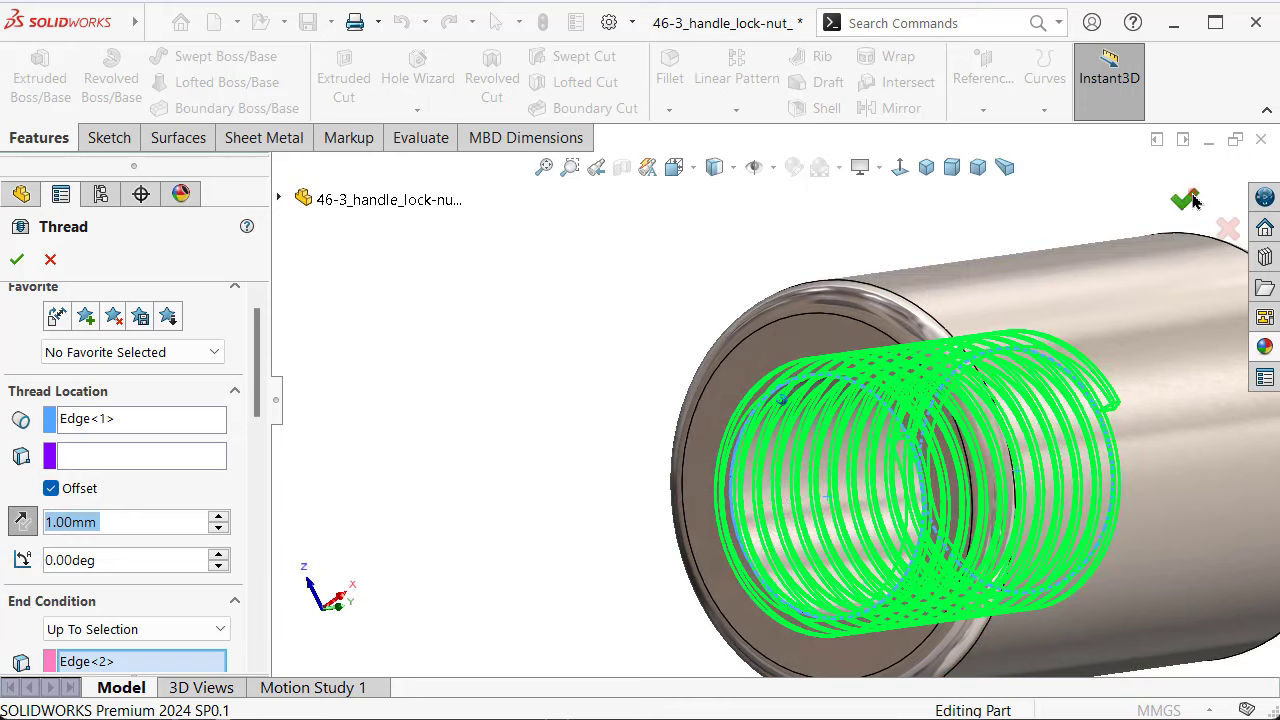
left_click(412, 430)
Turn off Mirror Profile for the thread.
key("Right")
key("Right")
key("Right")
key("Right")
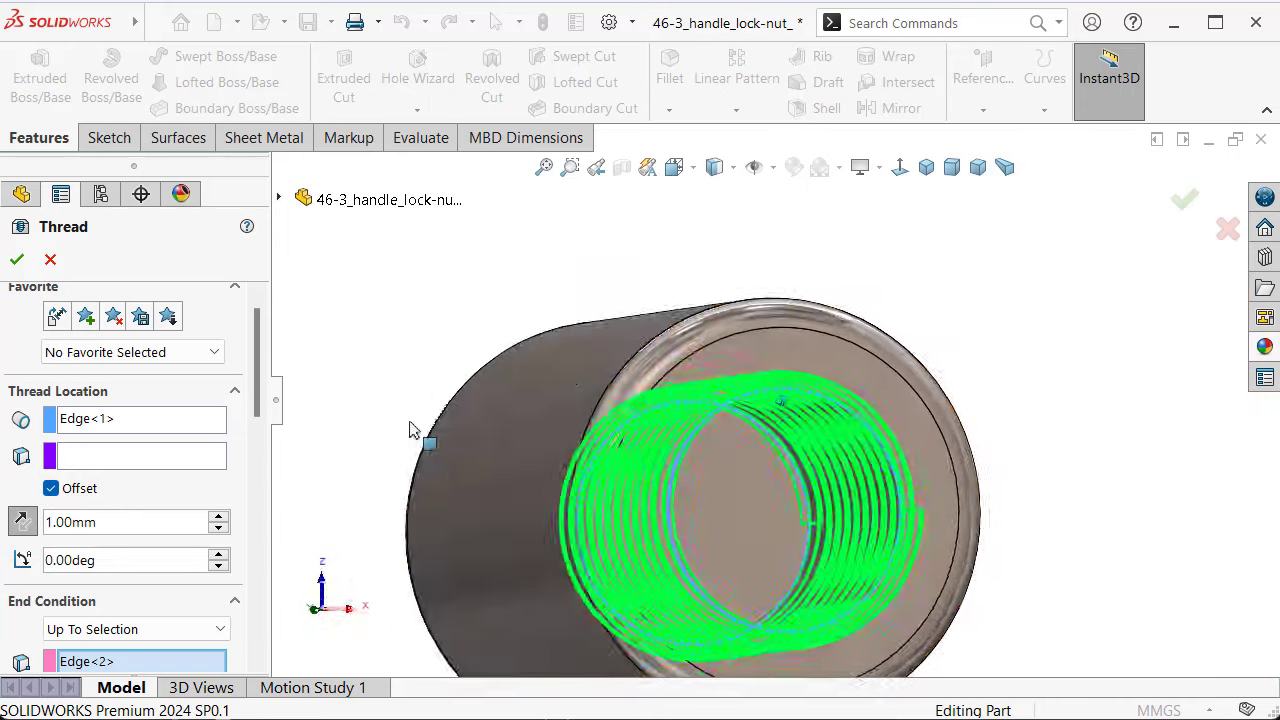
key("Right")
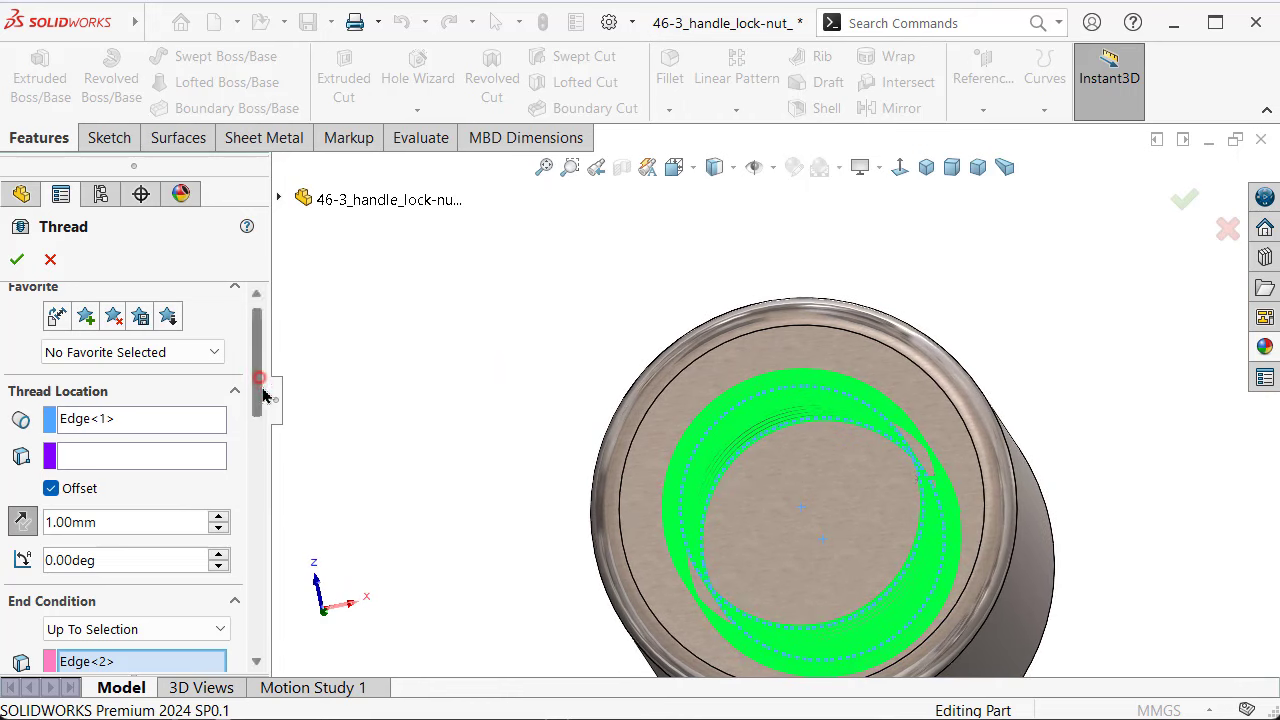
left_click_drag(260, 385, 255, 530)
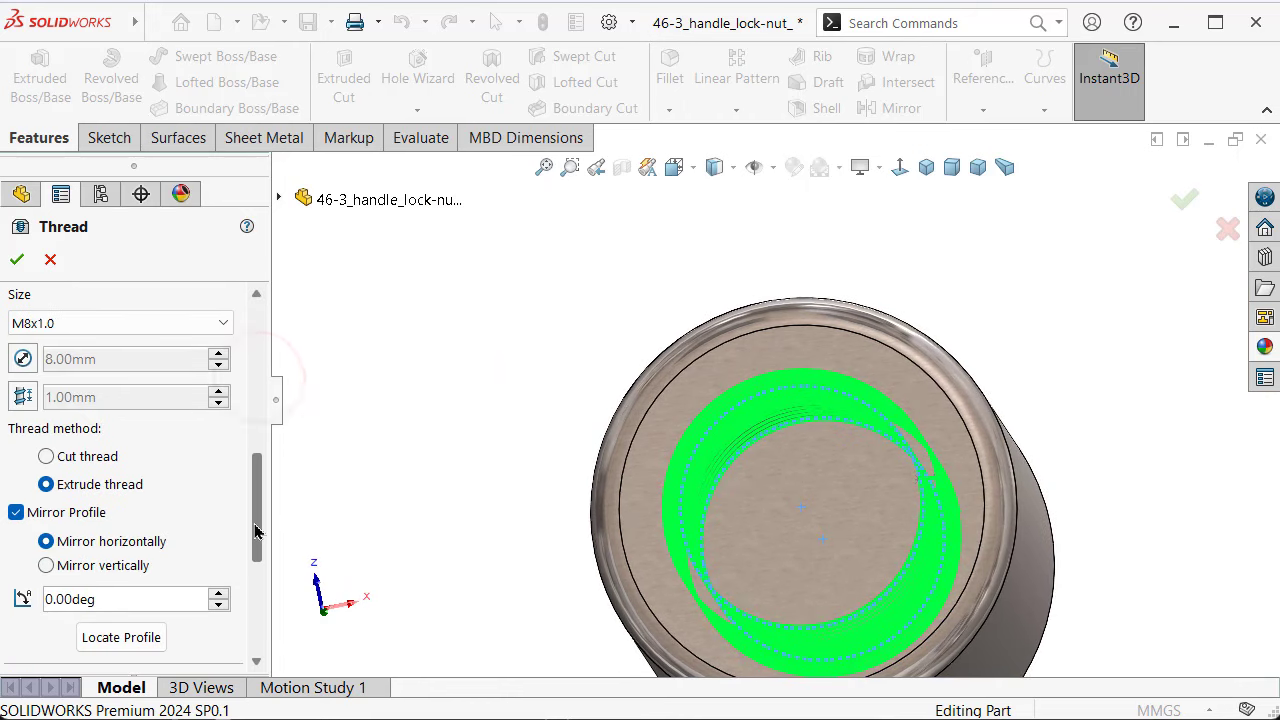
left_click(16, 513)
Accept the finished Thread1 feature and inspect the threaded bore.
left_click(16, 260)
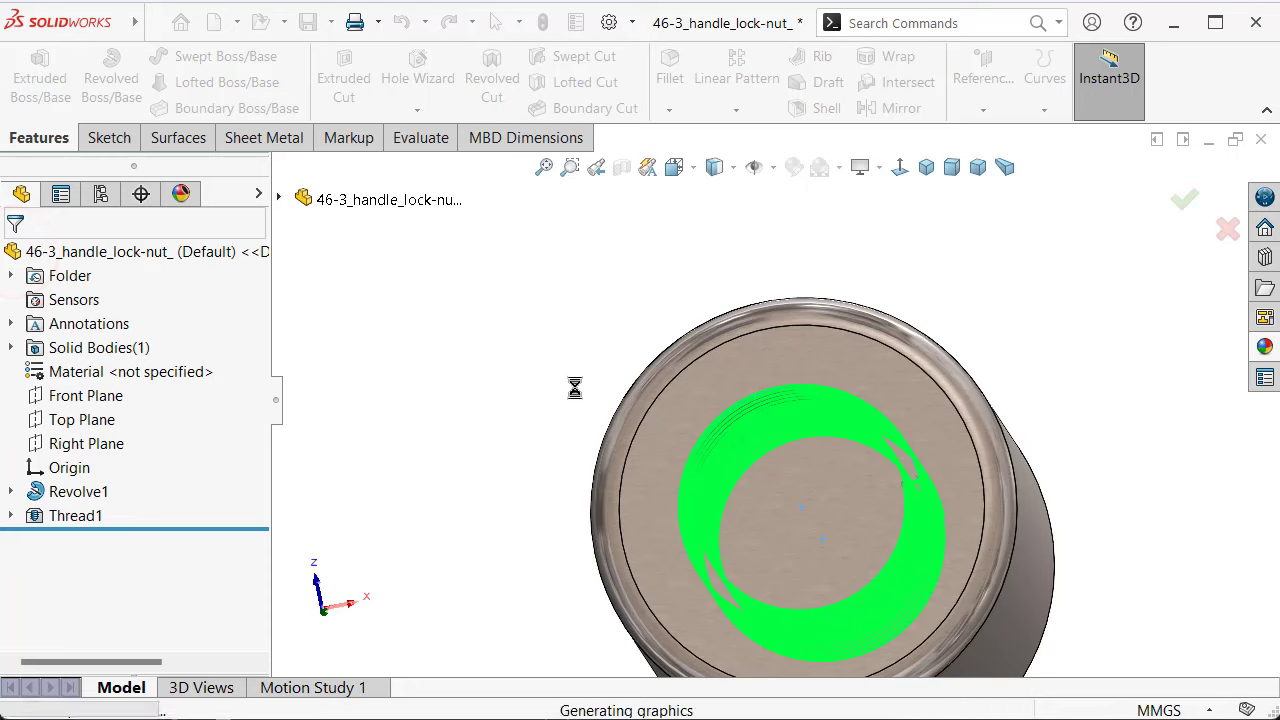
key("Left")
key("Left")
key("Left")
key("Left")
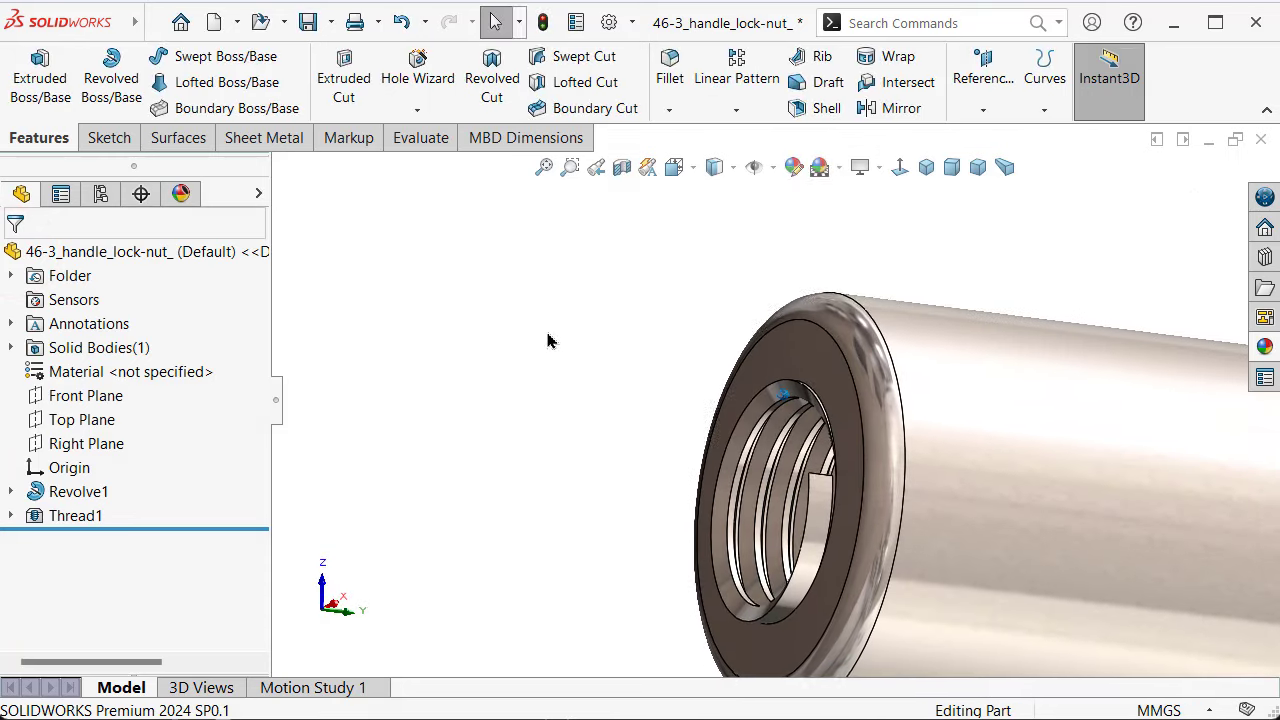
key("Left")
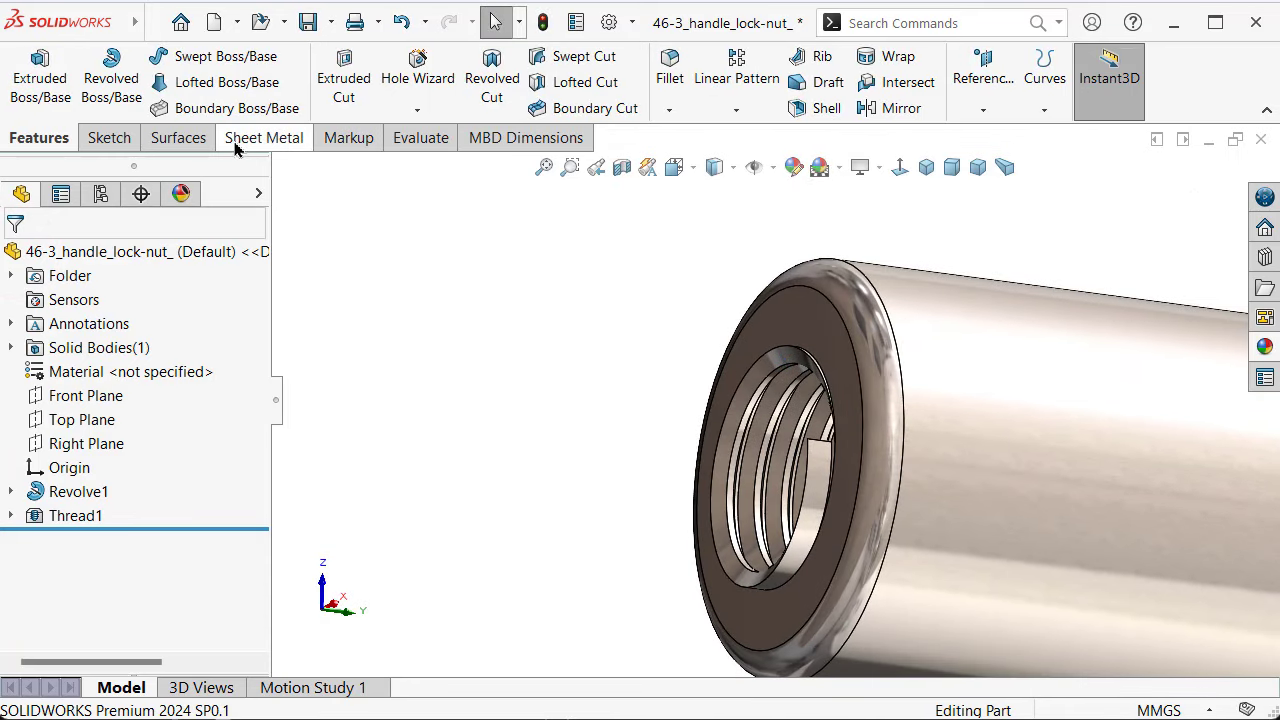
Cut the sleeve with the Top Plane using Cut With Surface.
left_click(176, 145)
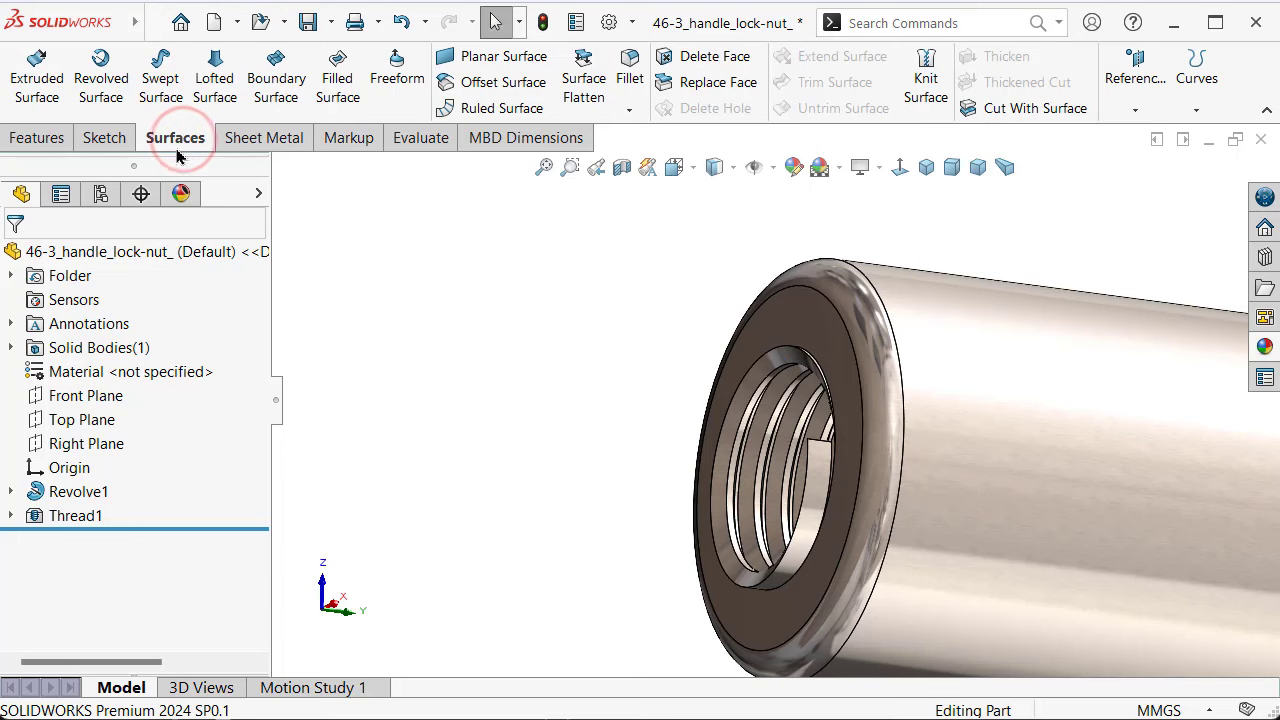
left_click(86, 420)
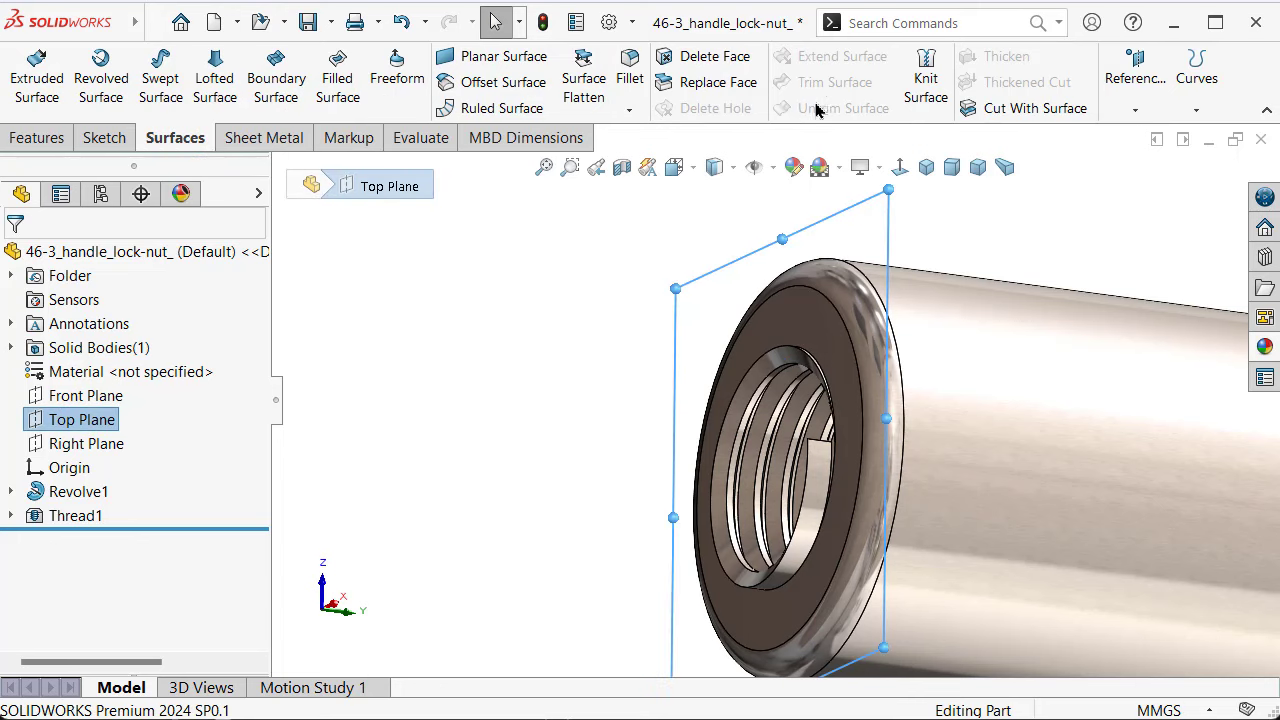
left_click(1000, 108)
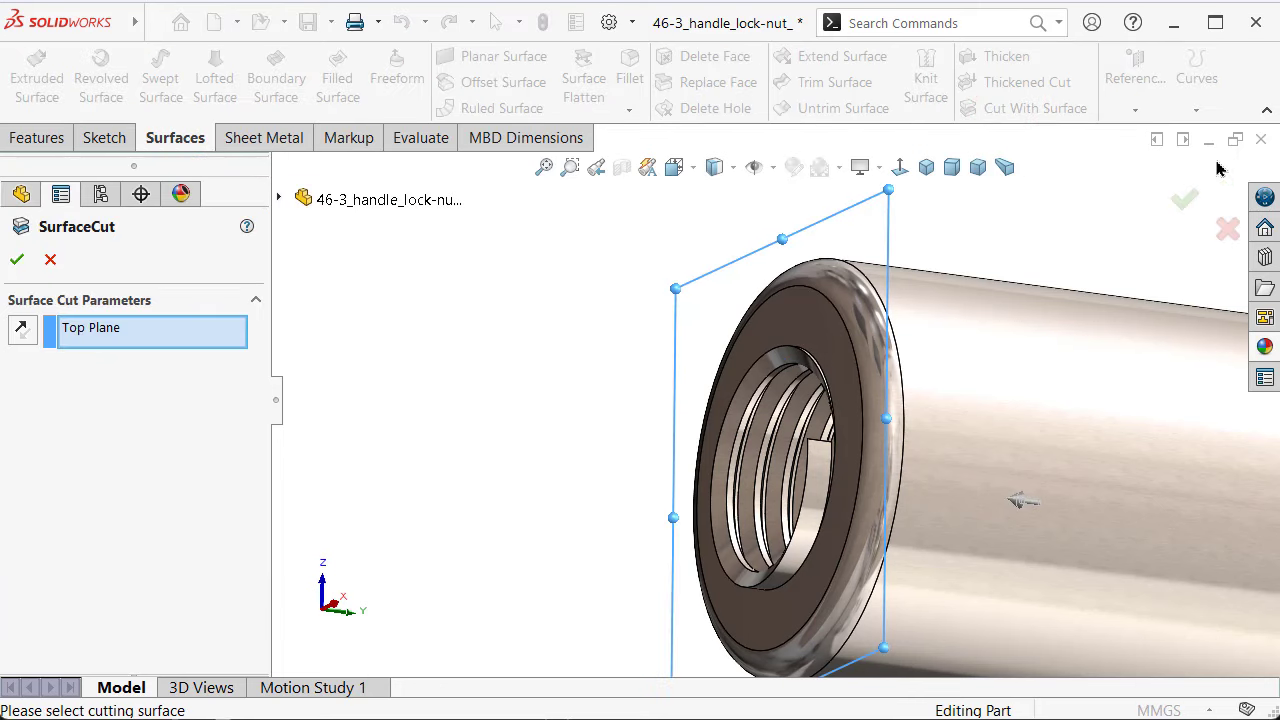
left_click(1184, 200)
key("ctrl+7")
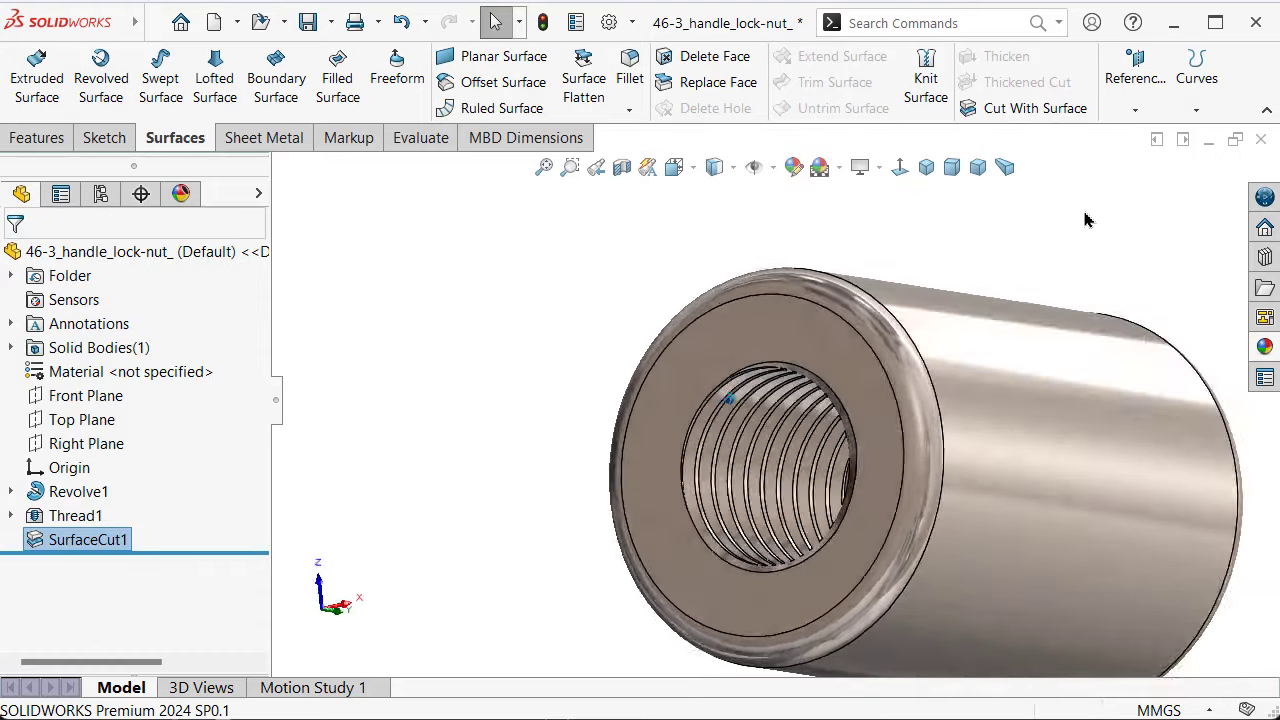
key("Left")
key("Left")
key("Left")
key("Left")
key("Left")
key("Left")
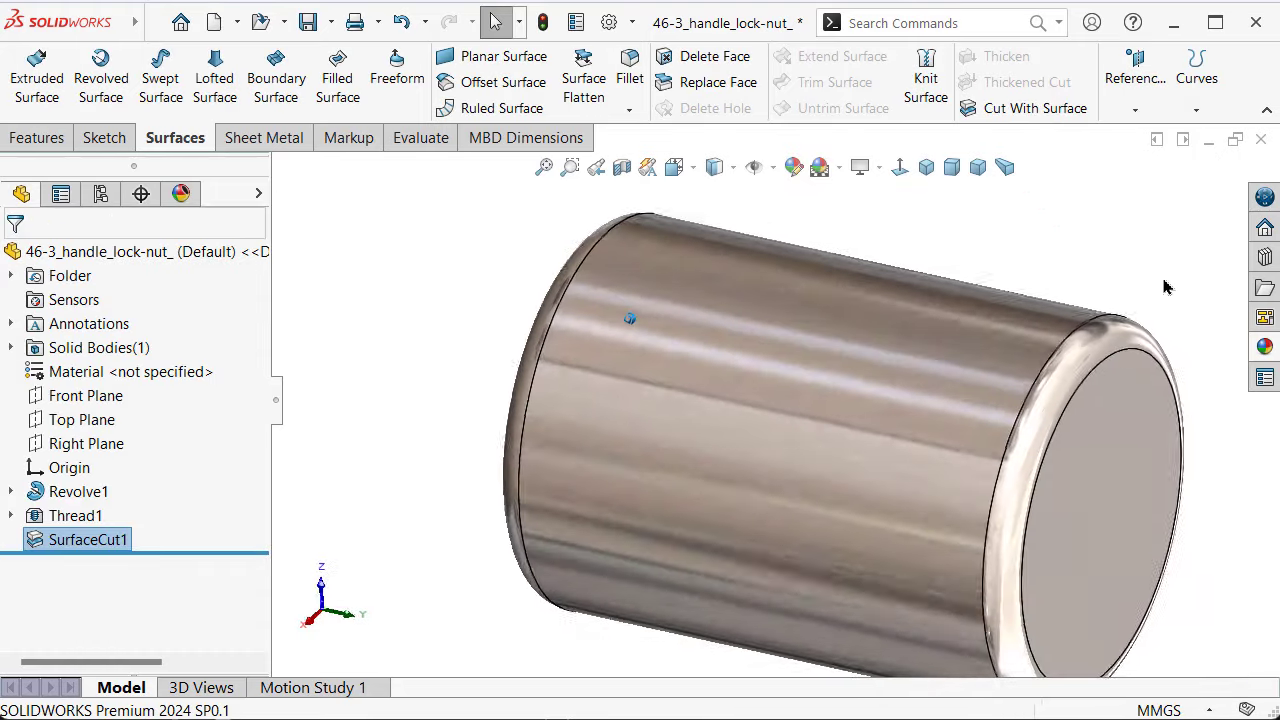
key("Left")
Apply candy apple red paint from the Painted appearances to the sleeve.
left_click(1264, 347)
left_click(904, 201)
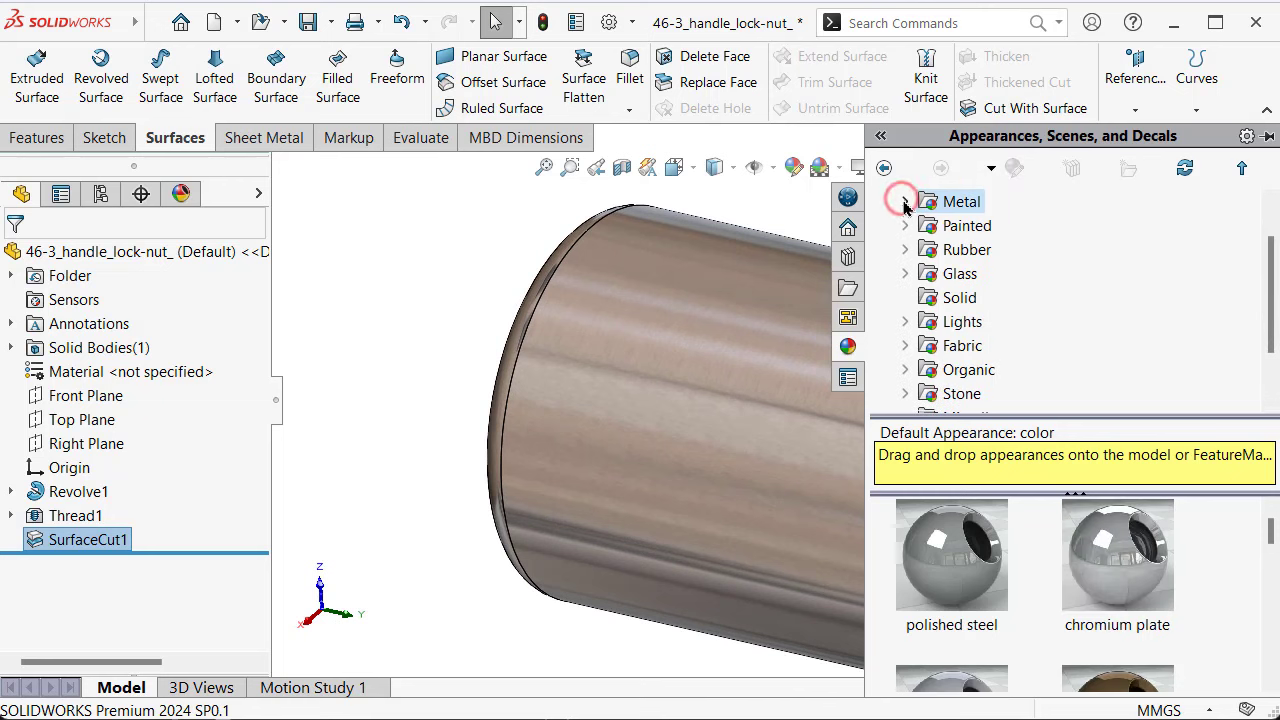
left_click(930, 226)
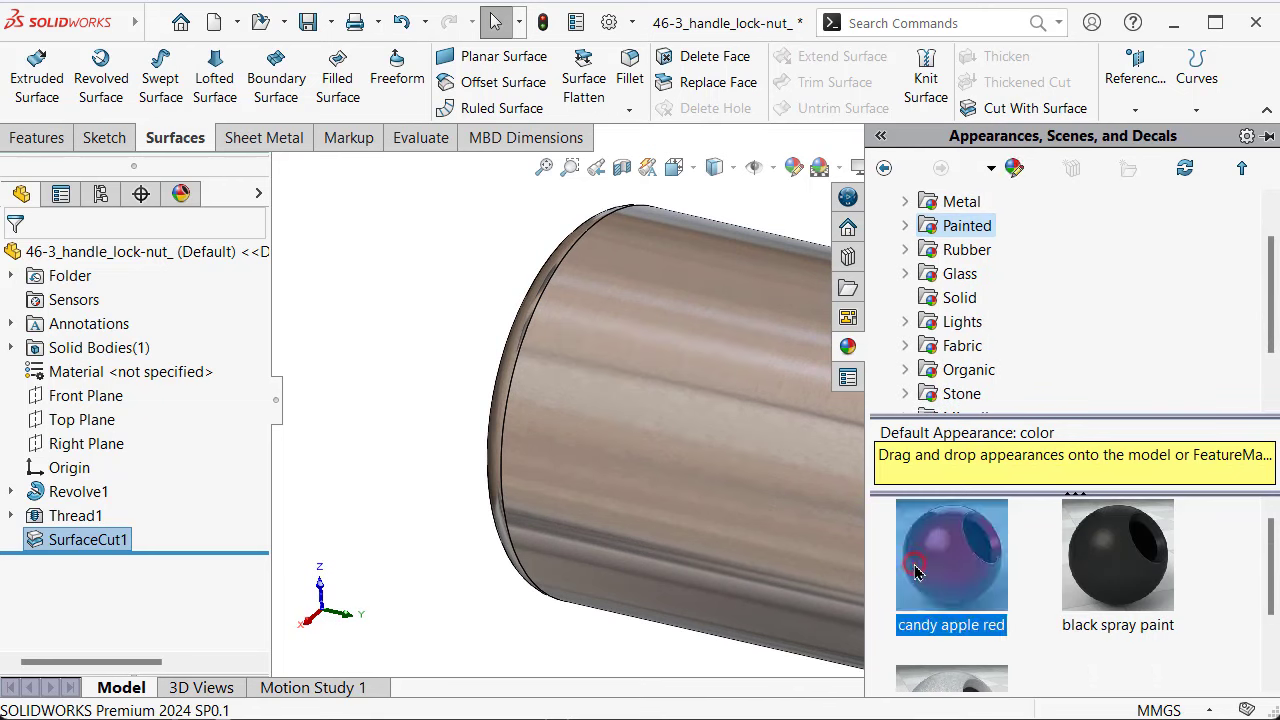
left_click_drag(912, 578, 699, 516)
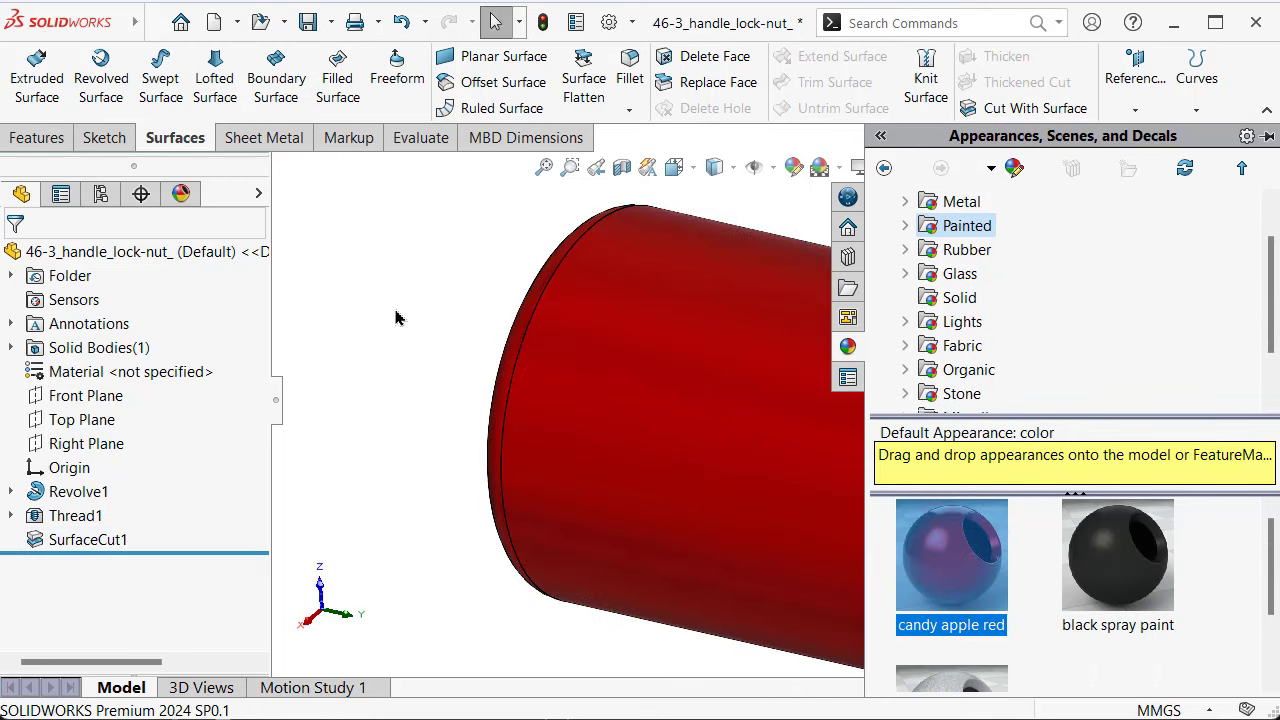
left_click(400, 314)
Rotate the red sleeve upright, then return to the isometric view.
key("ctrl+7")
key("Right")
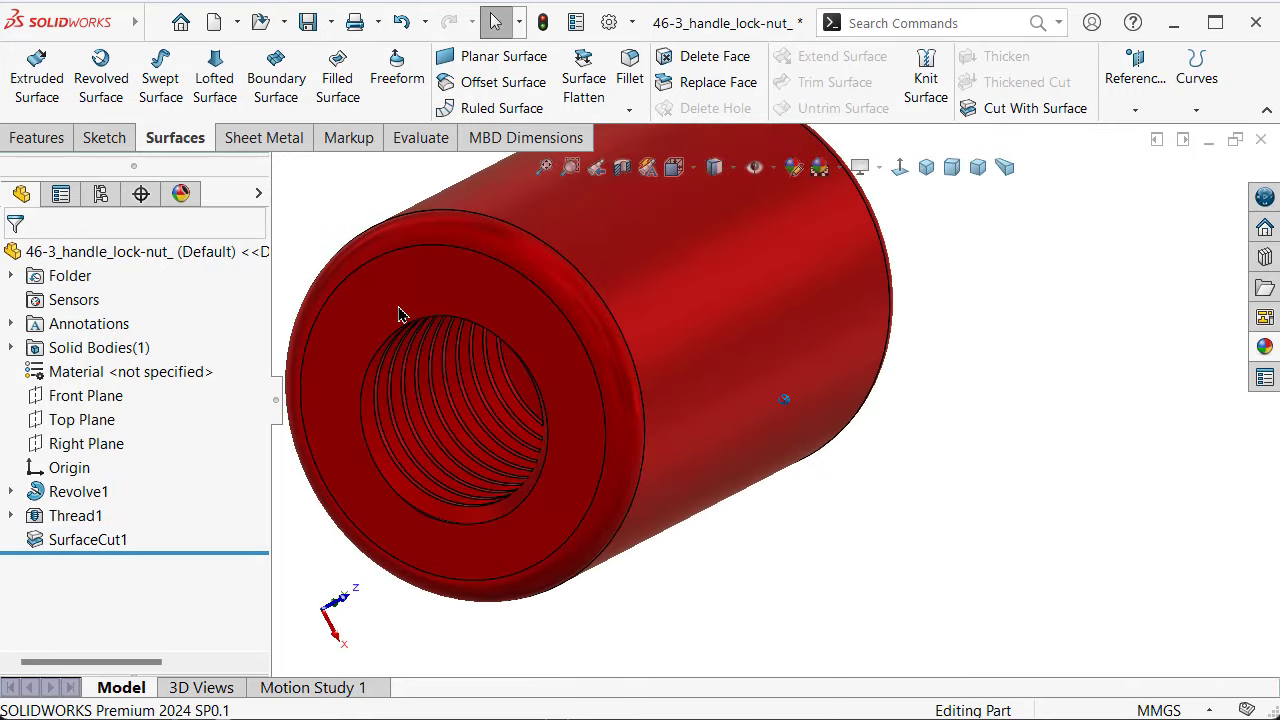
key("Right")
key("Right")
key("Right")
key("Right")
key("Right")
key("Right")
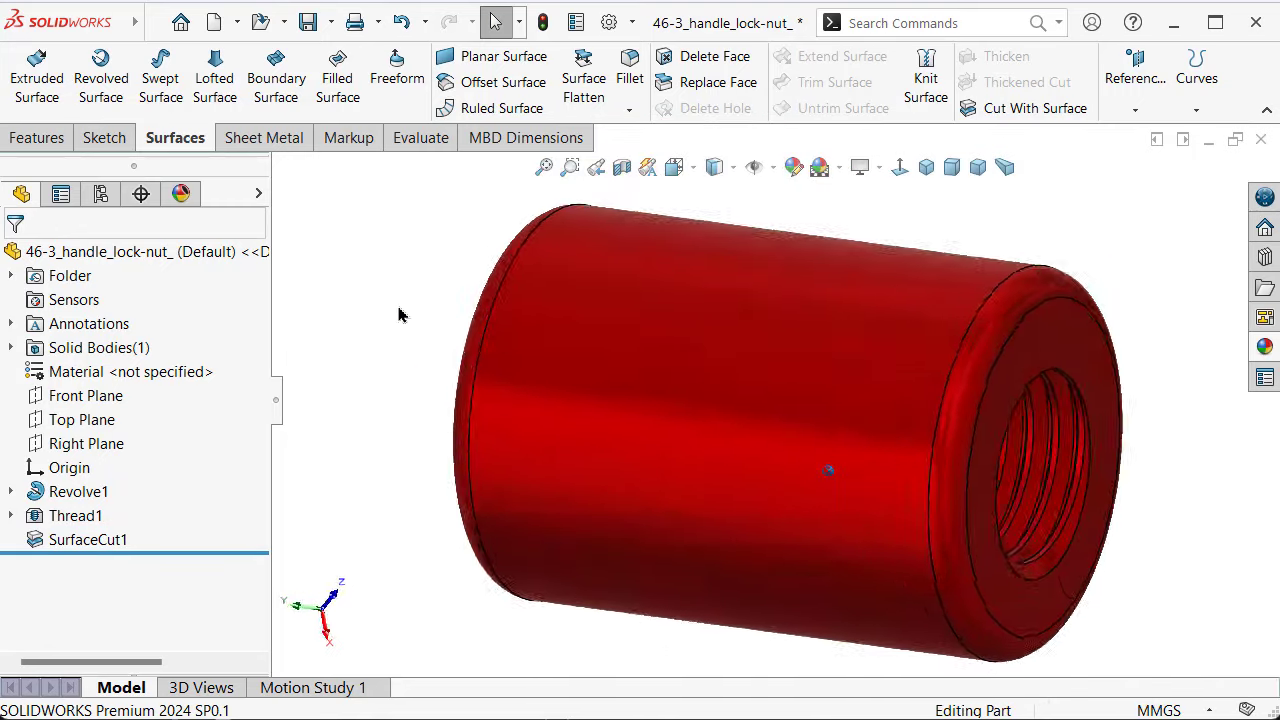
key("Right")
key("Up")
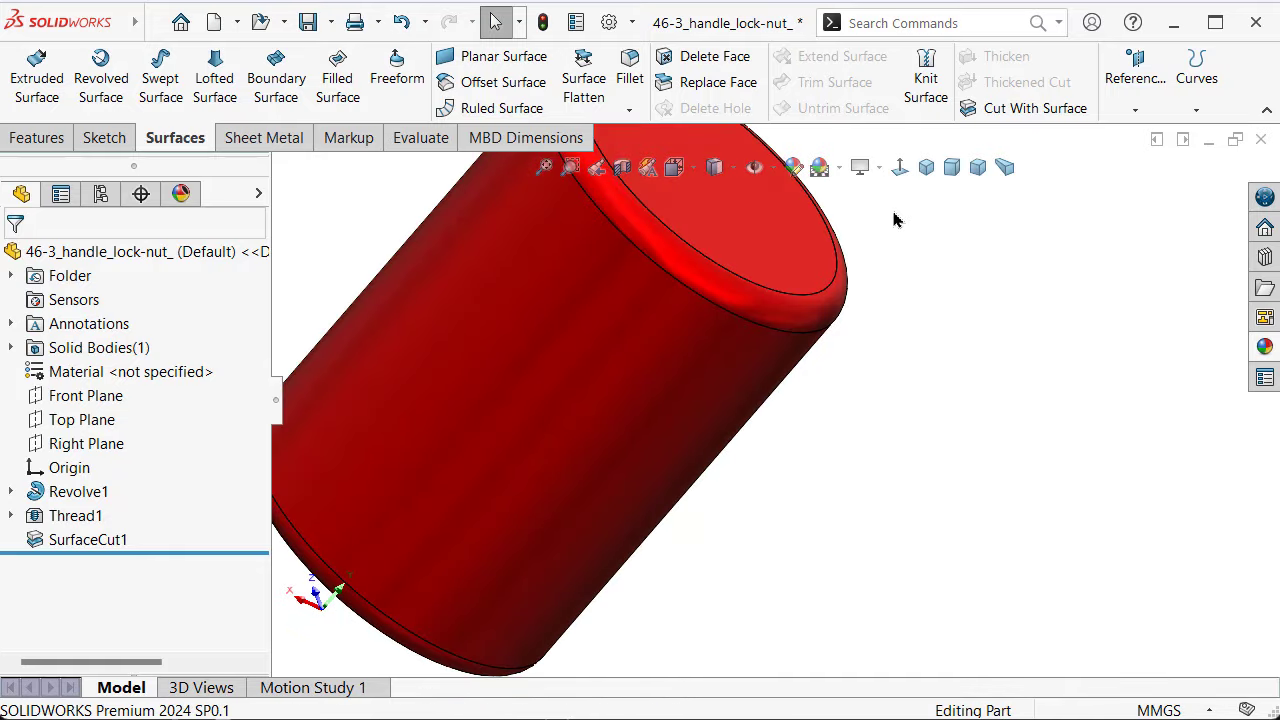
left_click(926, 167)
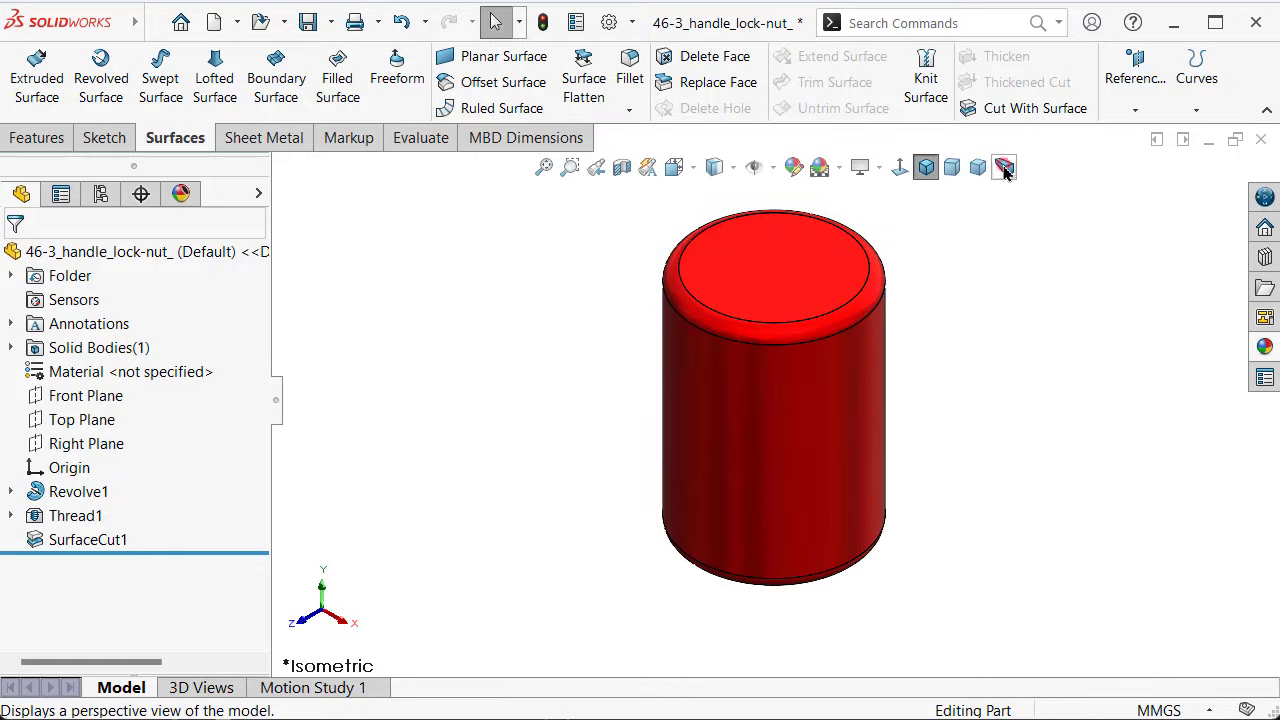
left_click(1004, 168)
left_click(1004, 168)
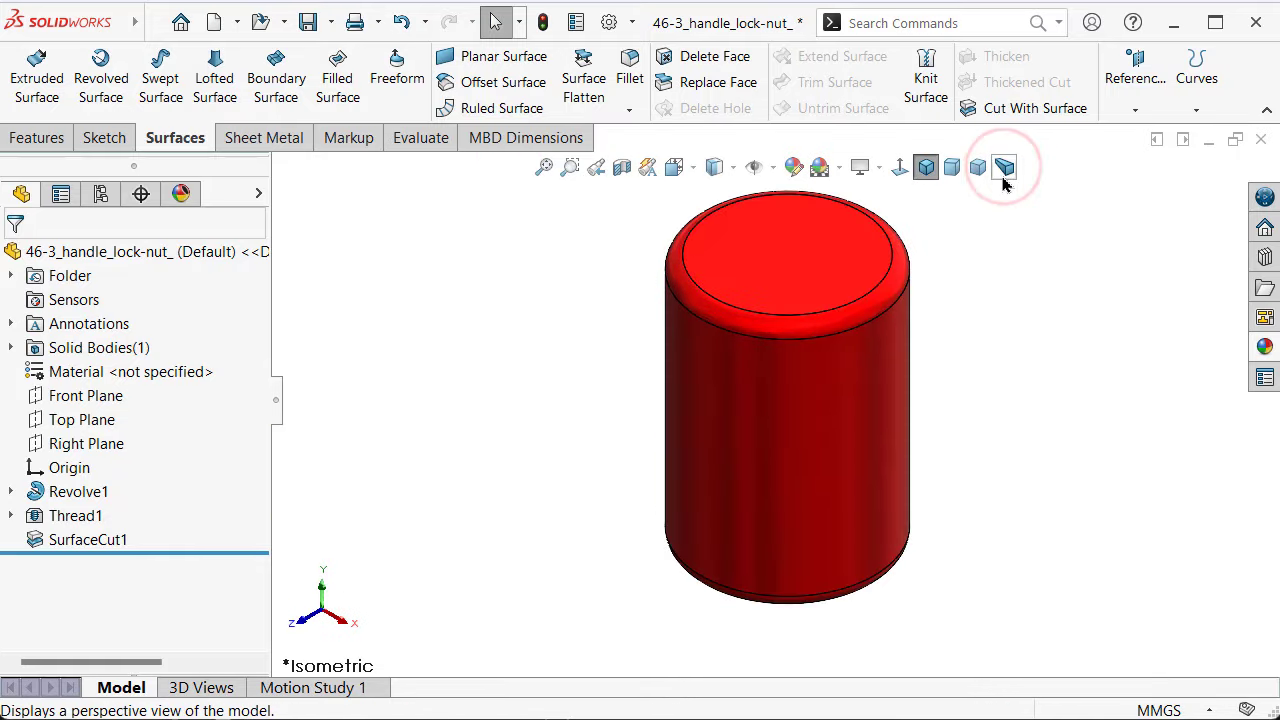
left_click(82, 400)
left_click(620, 167)
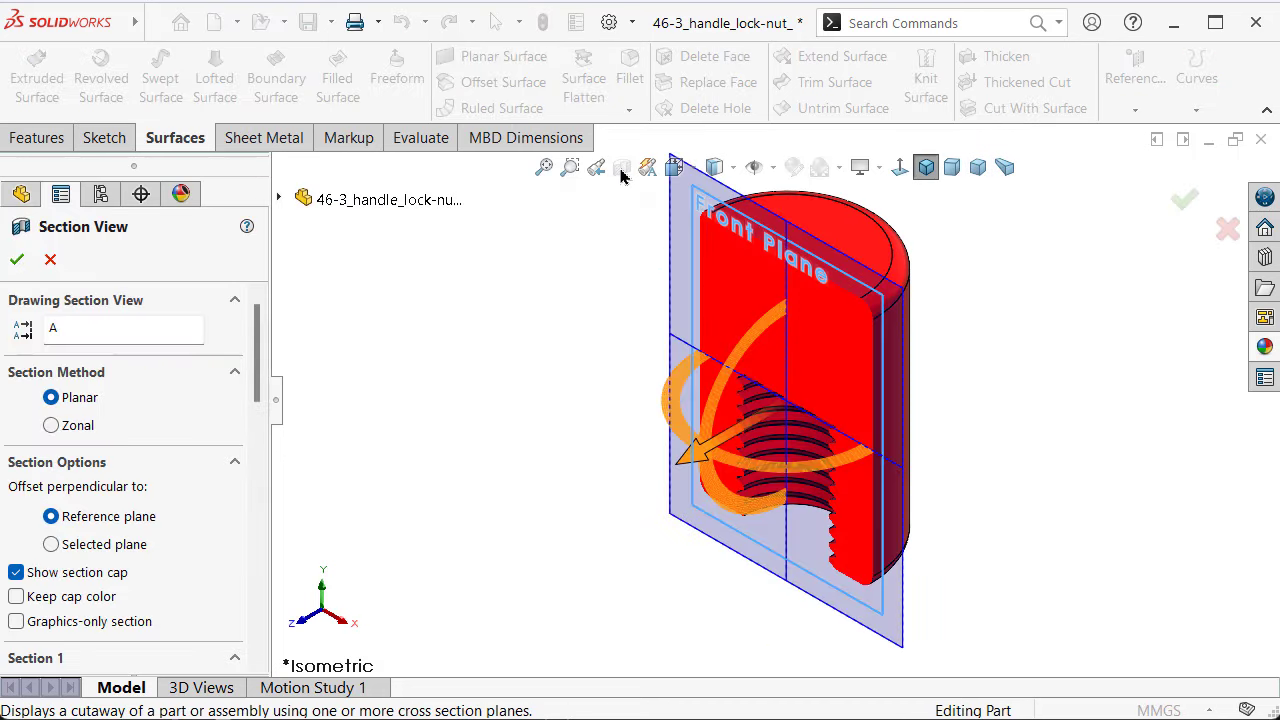
left_click(1185, 196)
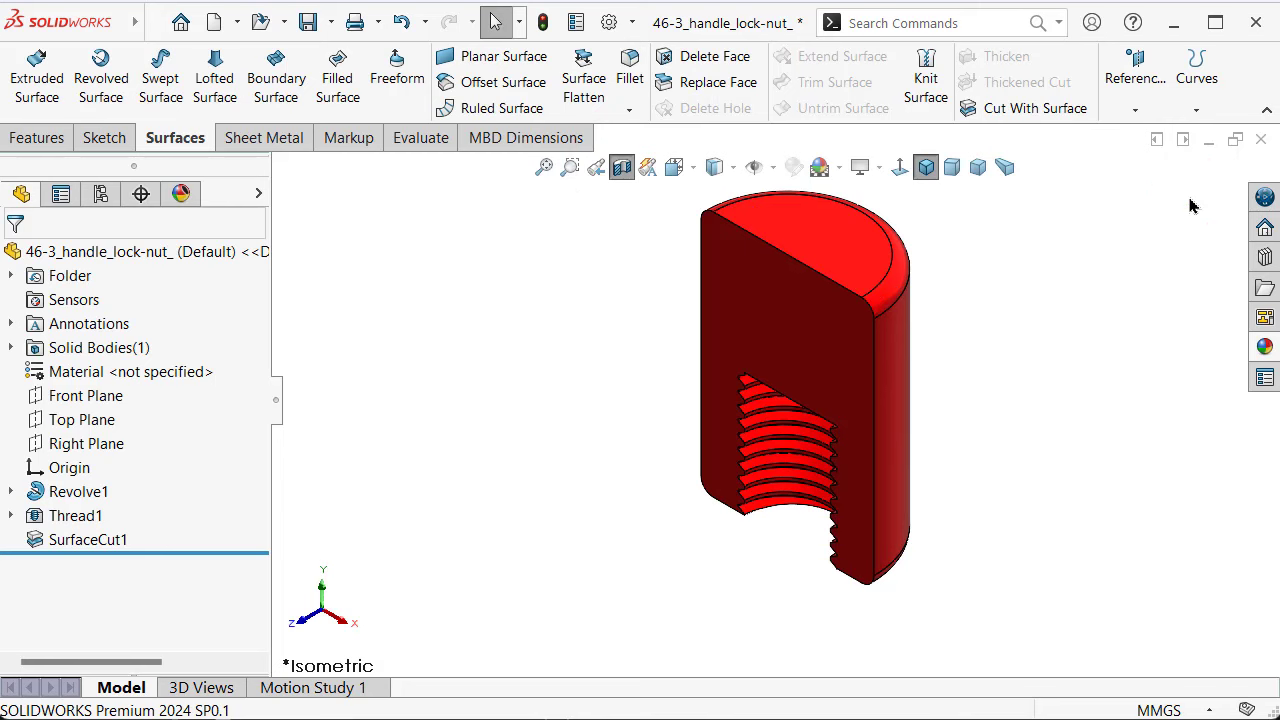
left_click(951, 167)
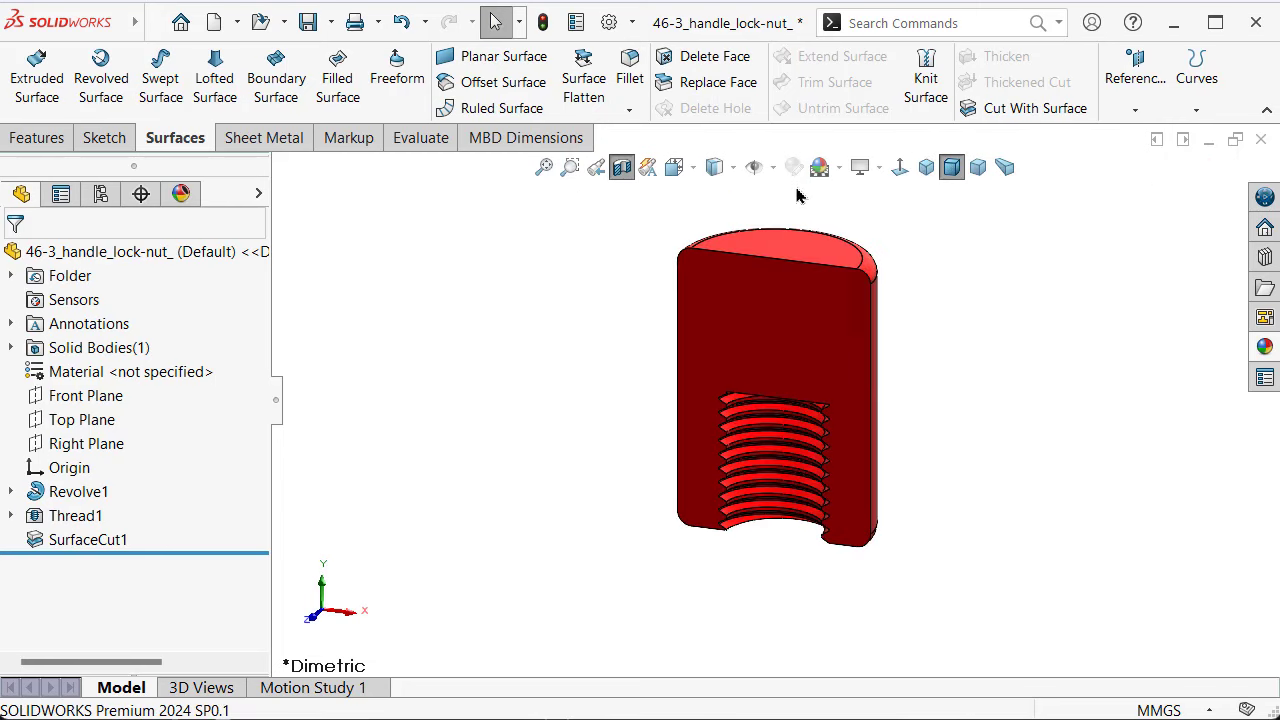
left_click(622, 168)
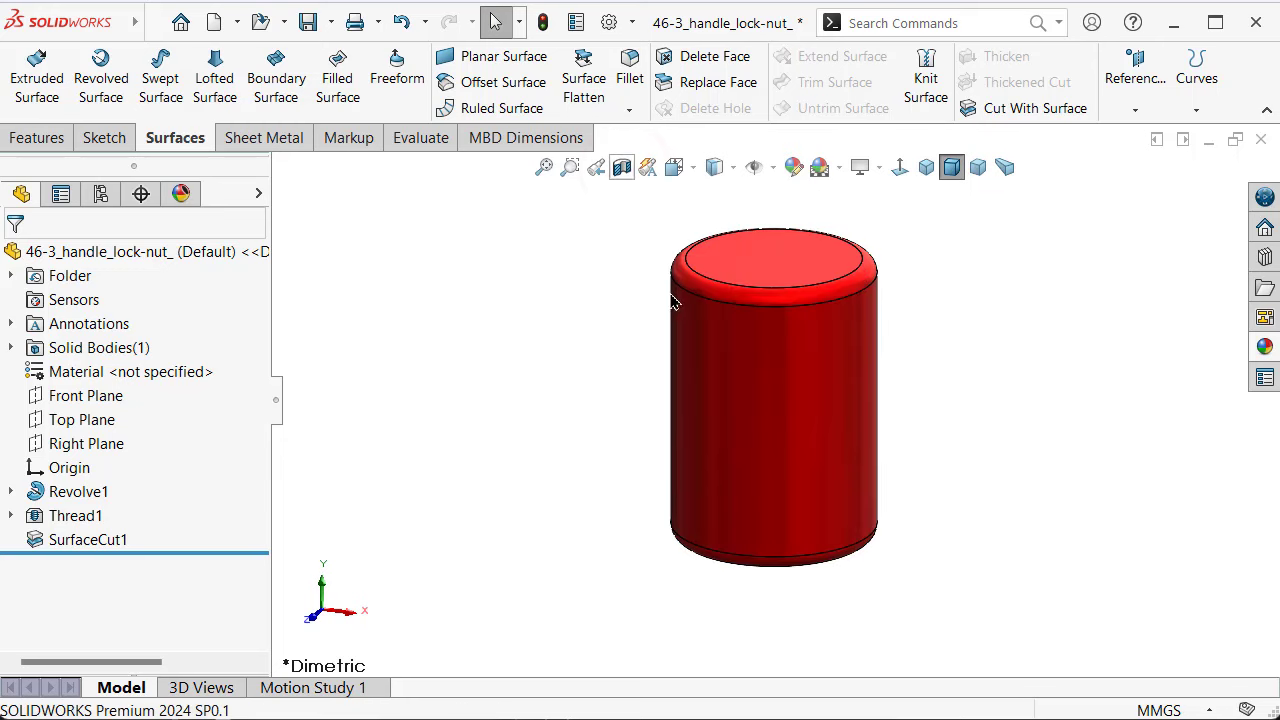